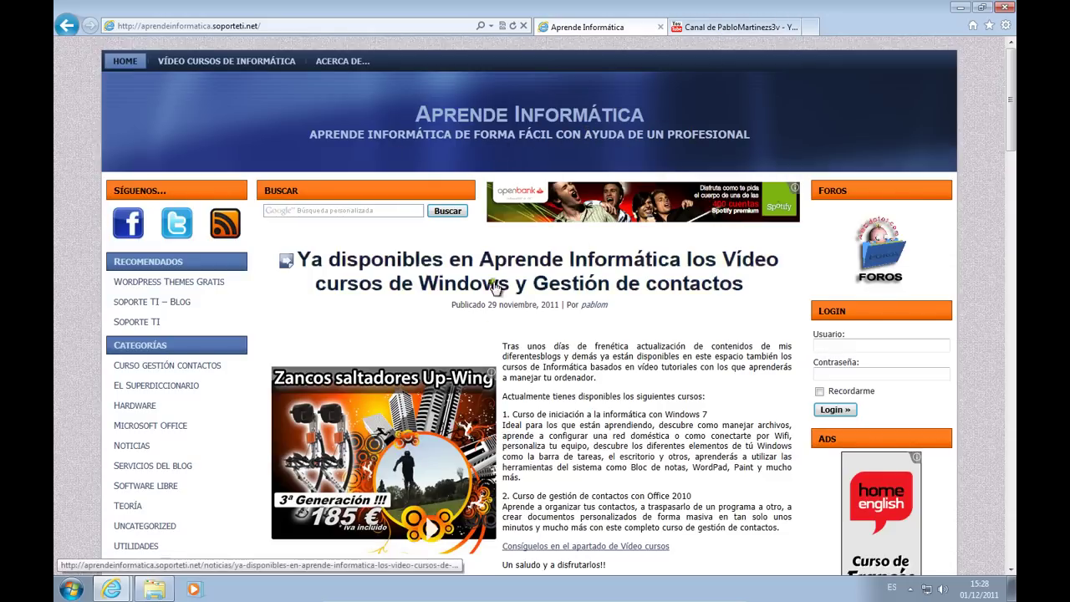
Look through the posts on the Aprende Informática home page and view the uploaded videos on the associated YouTube channel.
scroll(376, 330, "down", 3)
scroll(377, 330, "down", 15)
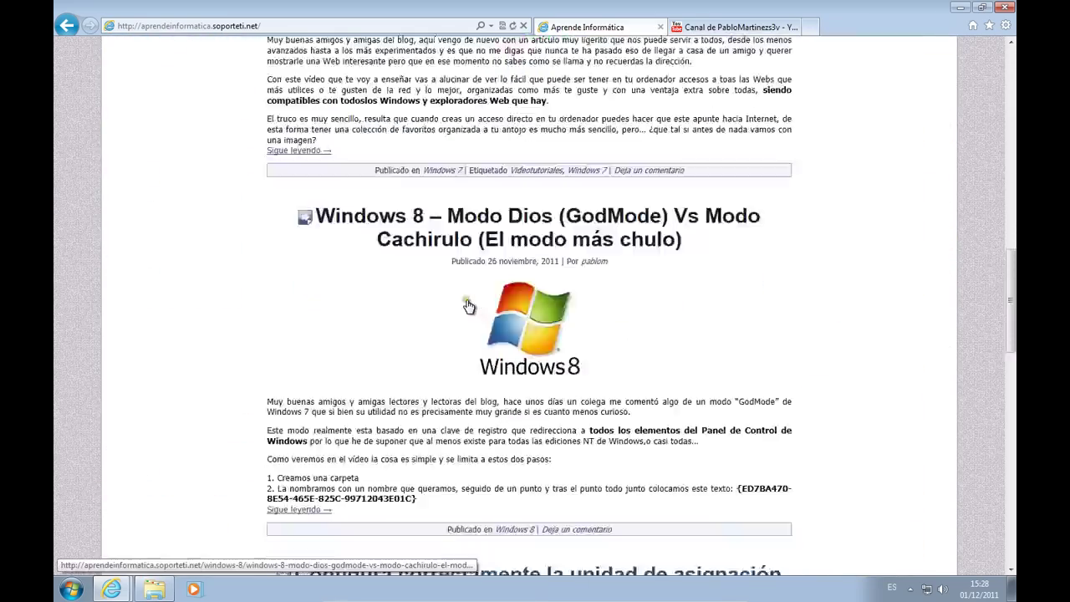
scroll(468, 308, "up", 9)
scroll(467, 308, "up", 10)
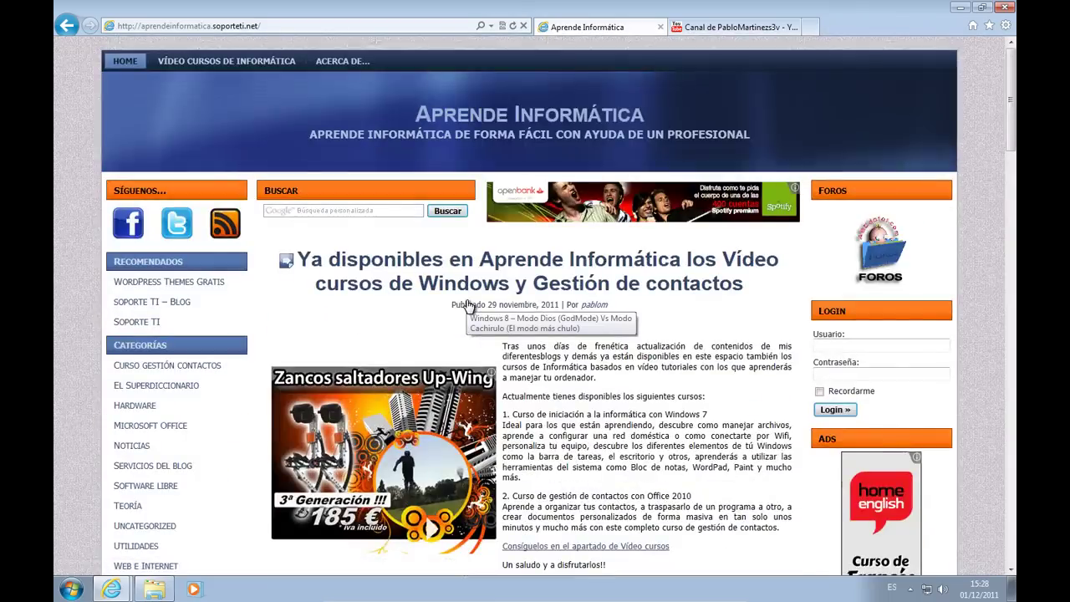
left_click(736, 27)
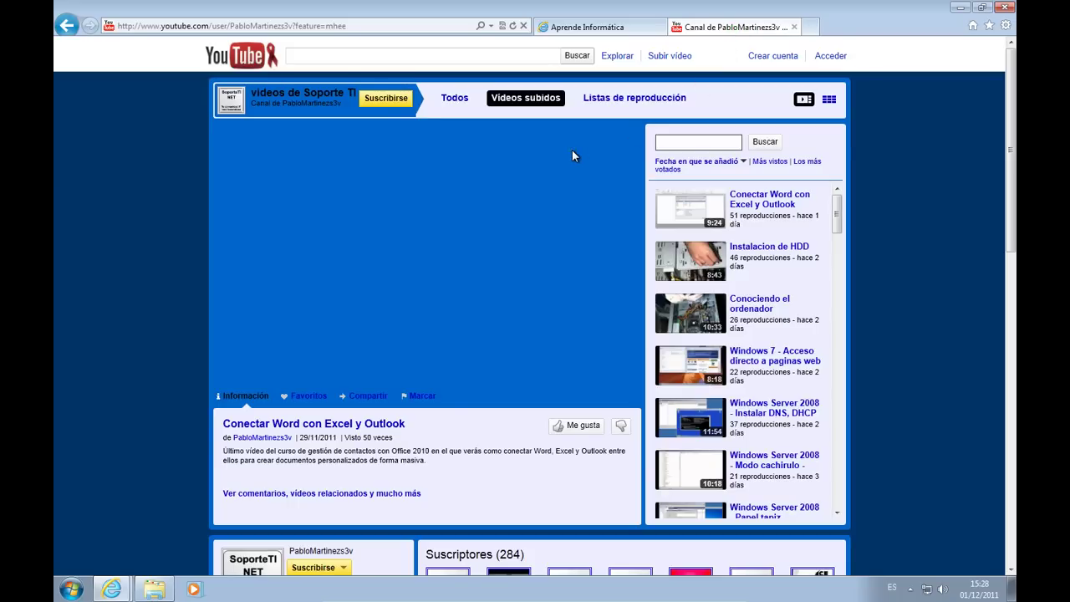
left_click(602, 27)
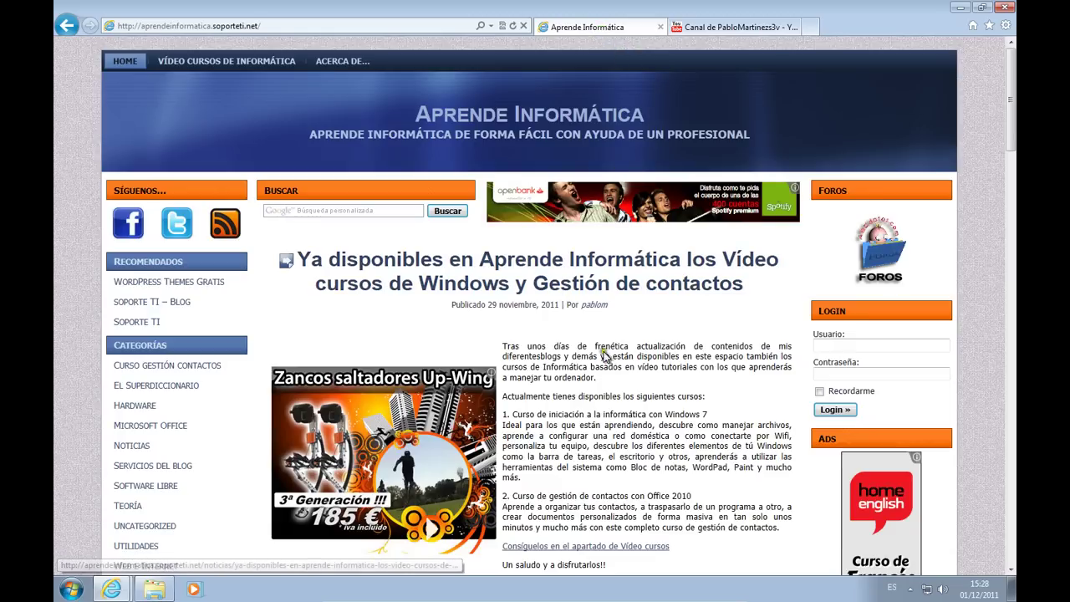
scroll(612, 351, "down", 10)
scroll(612, 351, "down", 3)
scroll(617, 260, "up", 13)
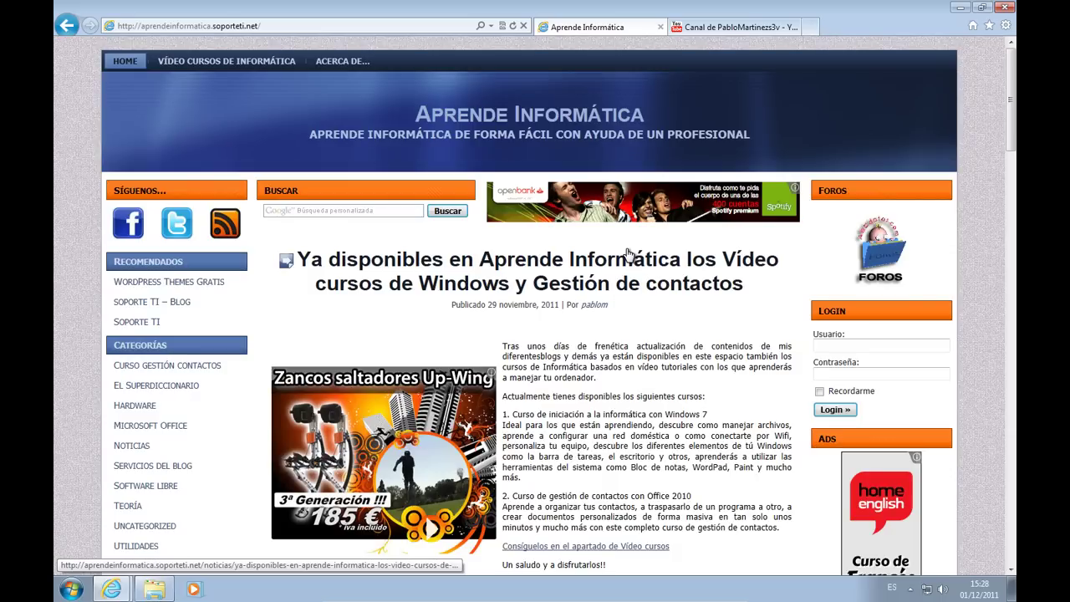
Close the web browser with all its tabs and bring the Windows Explorer window into focus.
left_click(1004, 8)
left_click(510, 302)
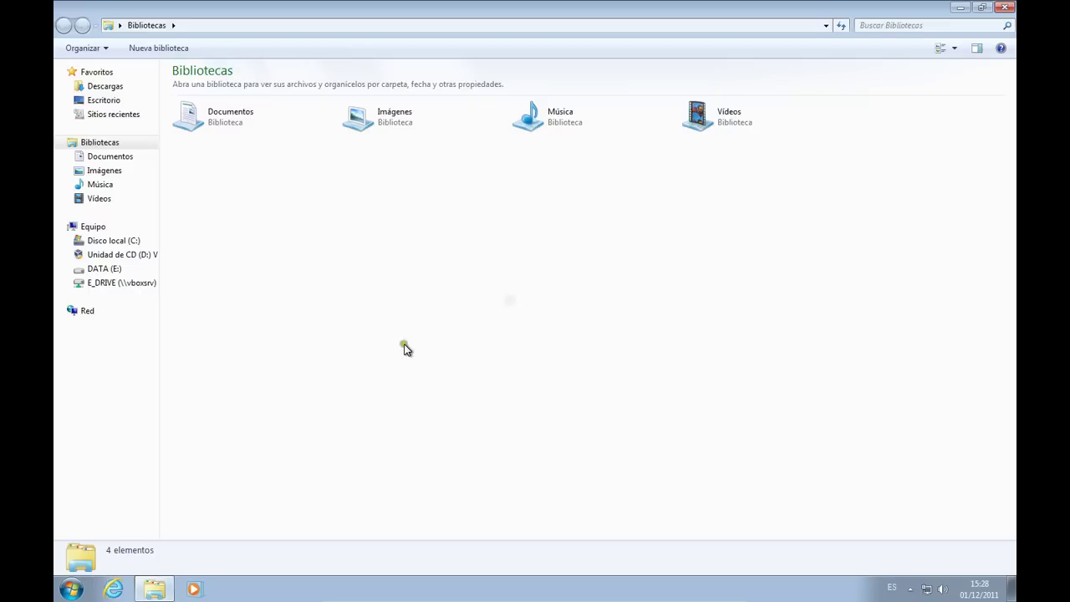
left_click(362, 359)
right_click(101, 229)
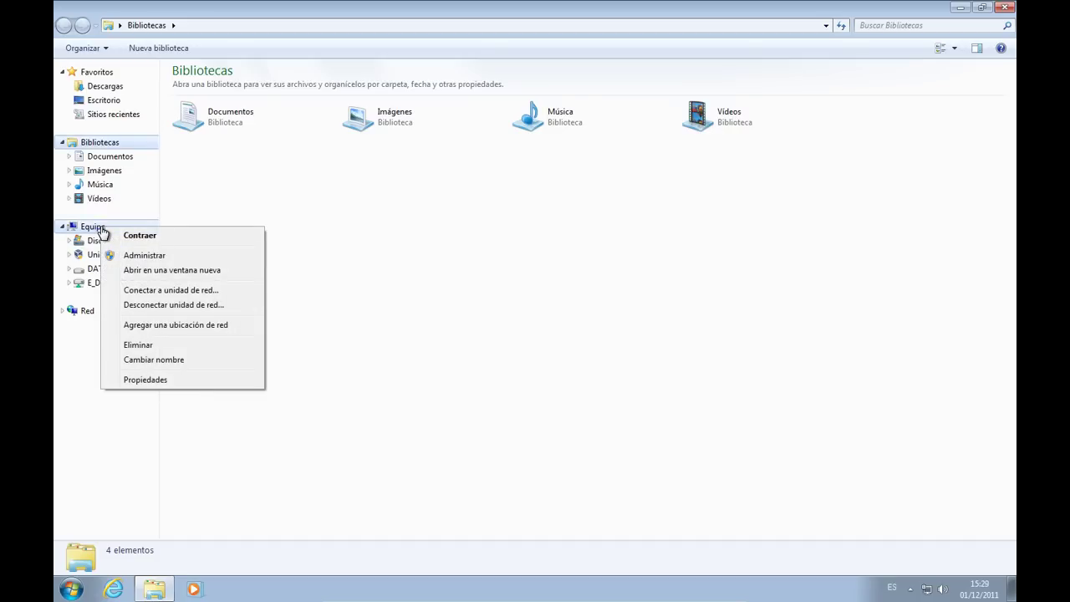
left_click(397, 309)
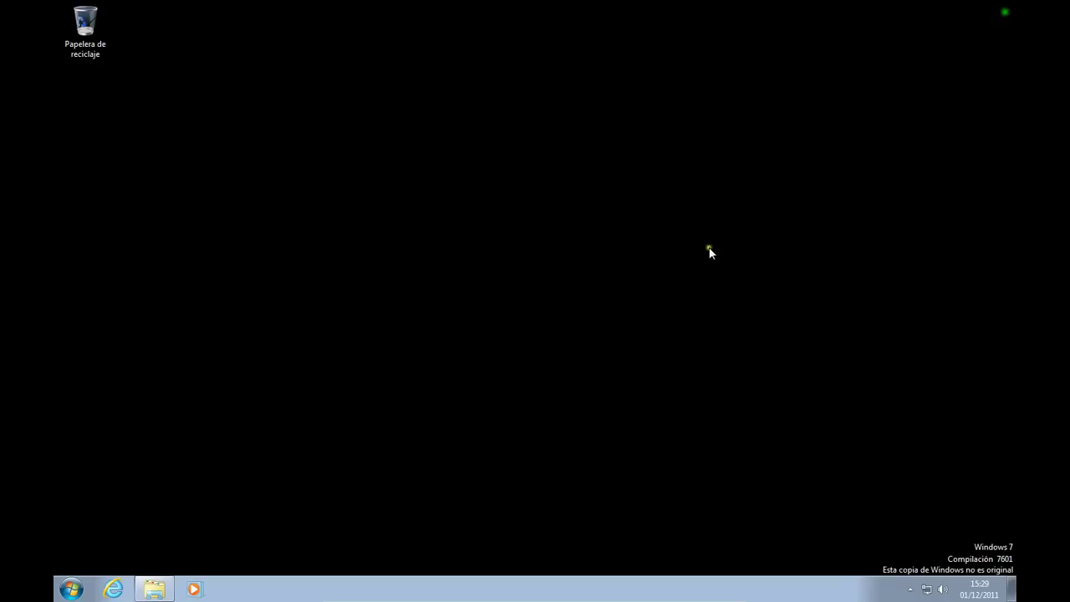
left_click(1004, 6)
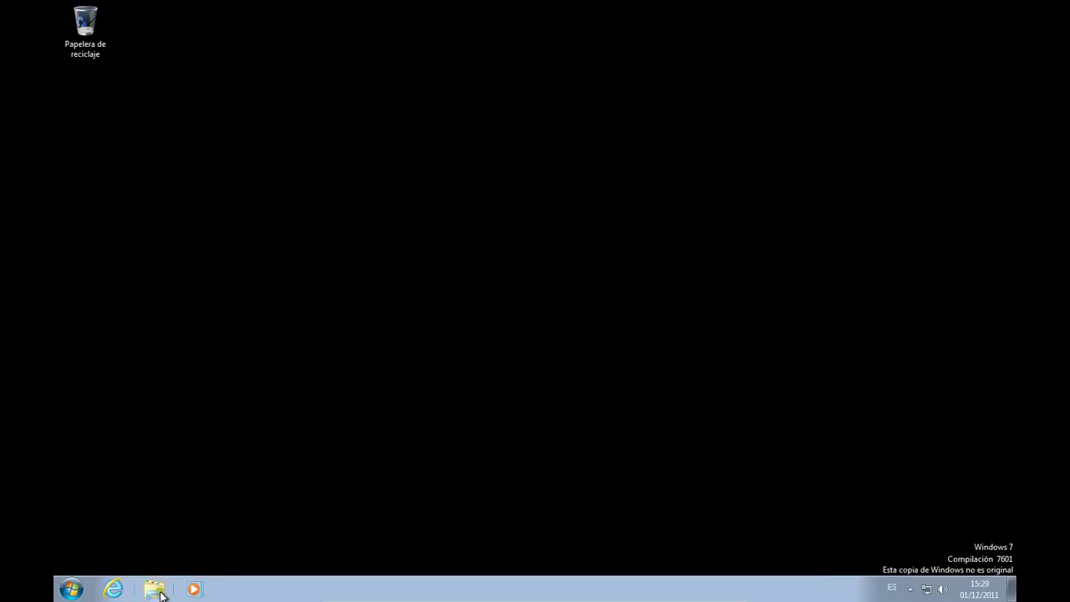
Open Windows Explorer and launch the computer's administration console (Administrar) for Equipo, leaving only the console in view.
left_click(157, 588)
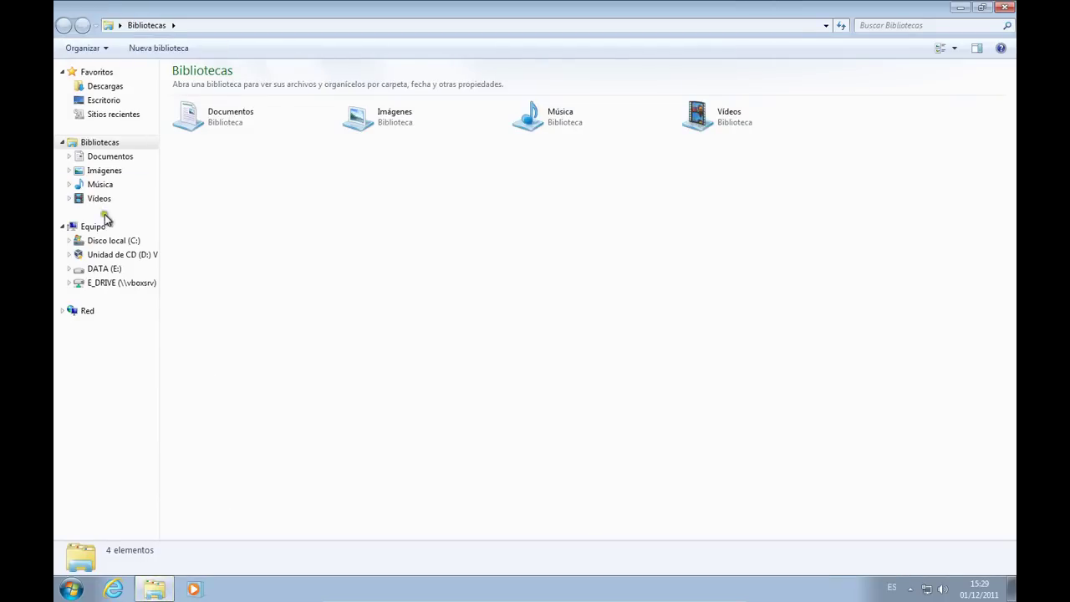
right_click(89, 227)
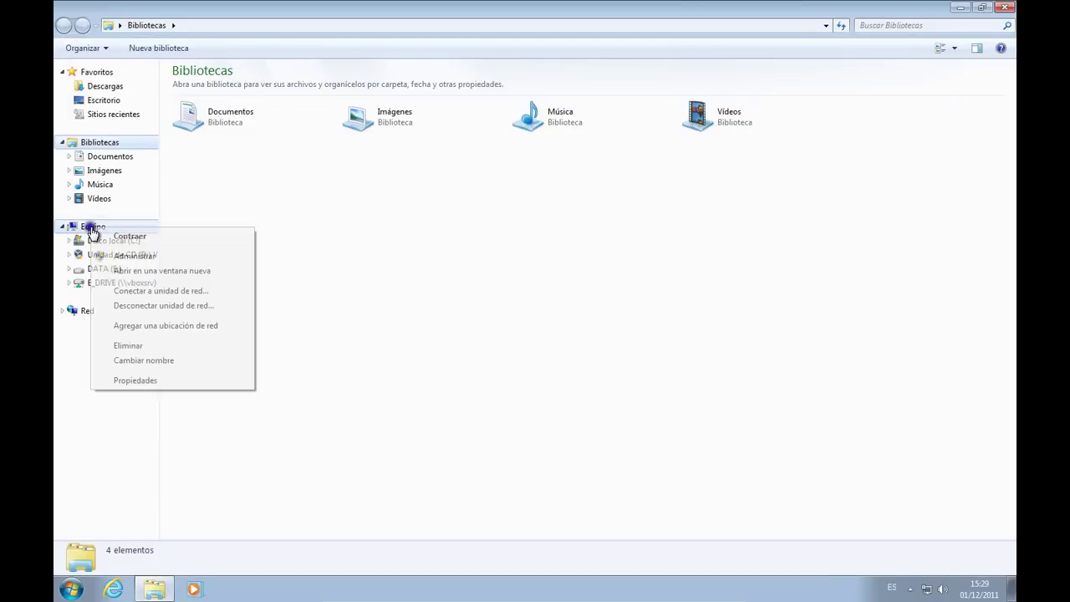
left_click(153, 257)
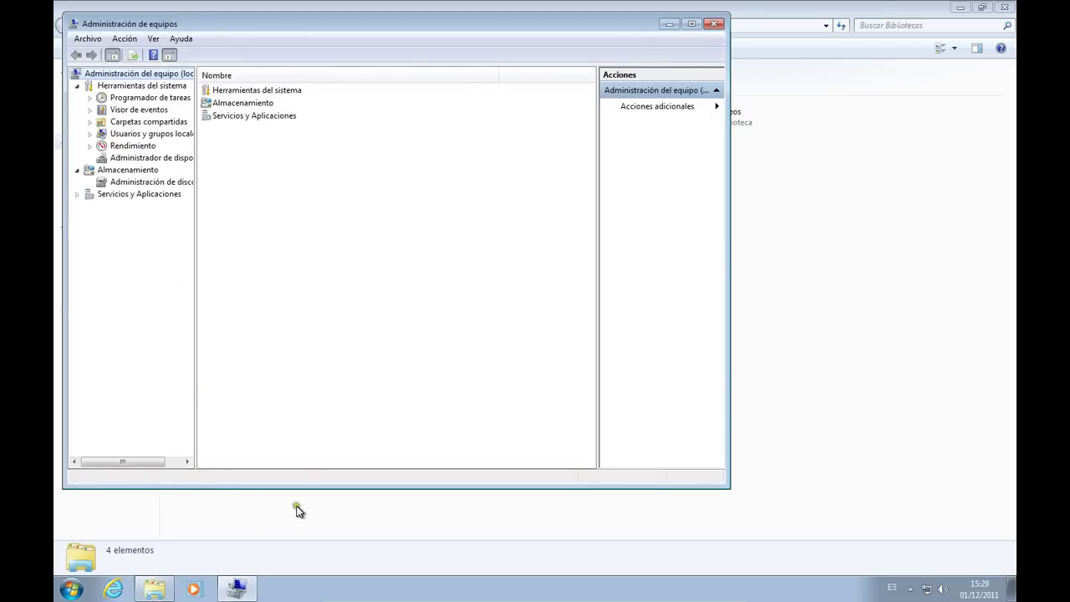
left_click(306, 529)
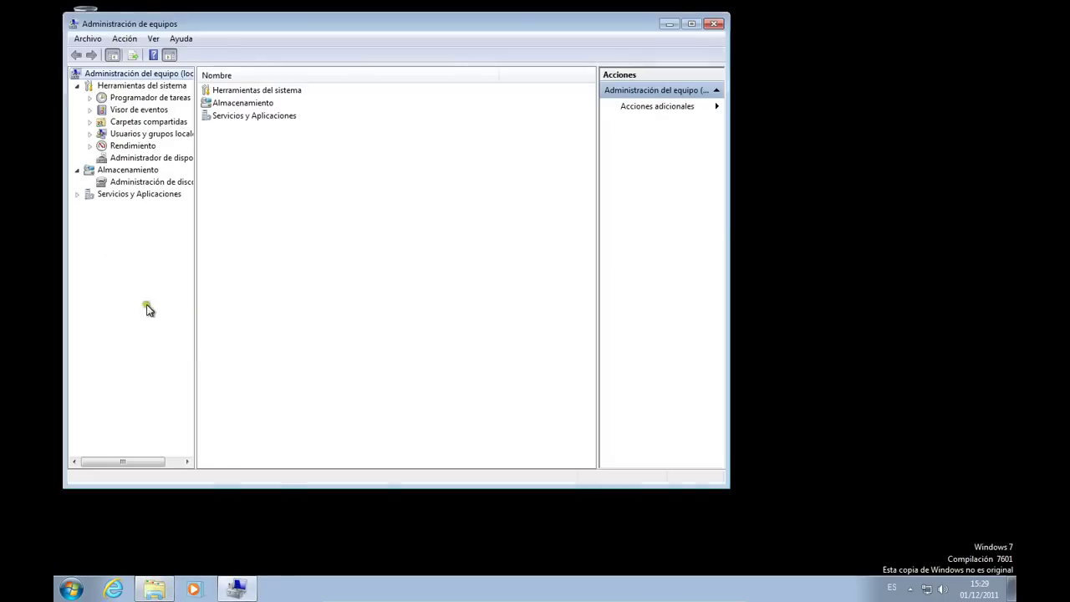
Disconnect the network drive E_DRIVE (F:) in Equipo and check the size and file system of drives C: and DATA (E:).
left_click(154, 589)
left_click(99, 226)
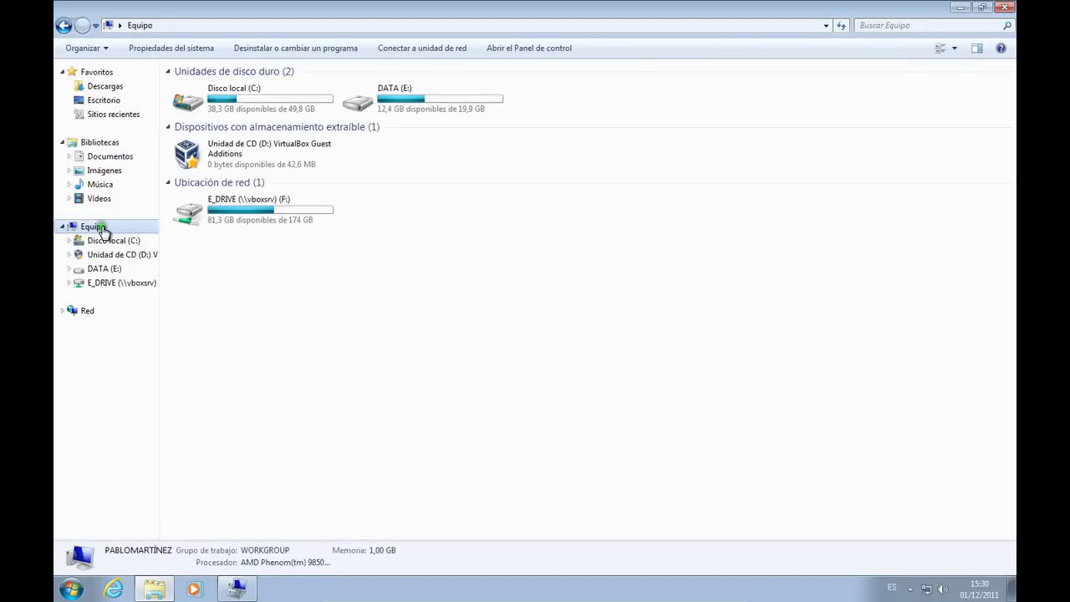
left_click(238, 209)
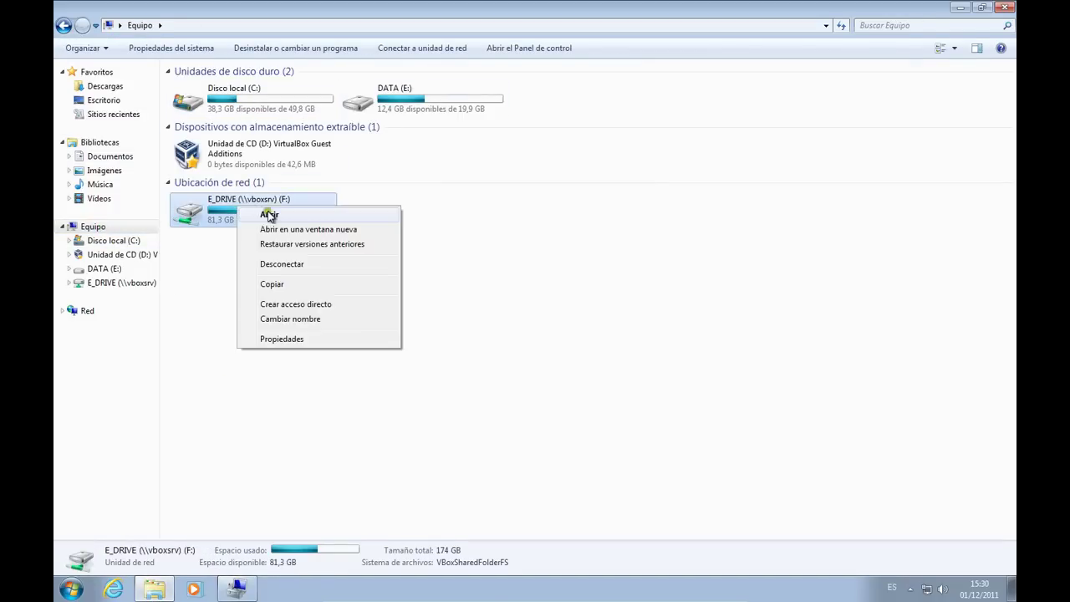
right_click(237, 206)
left_click(282, 262)
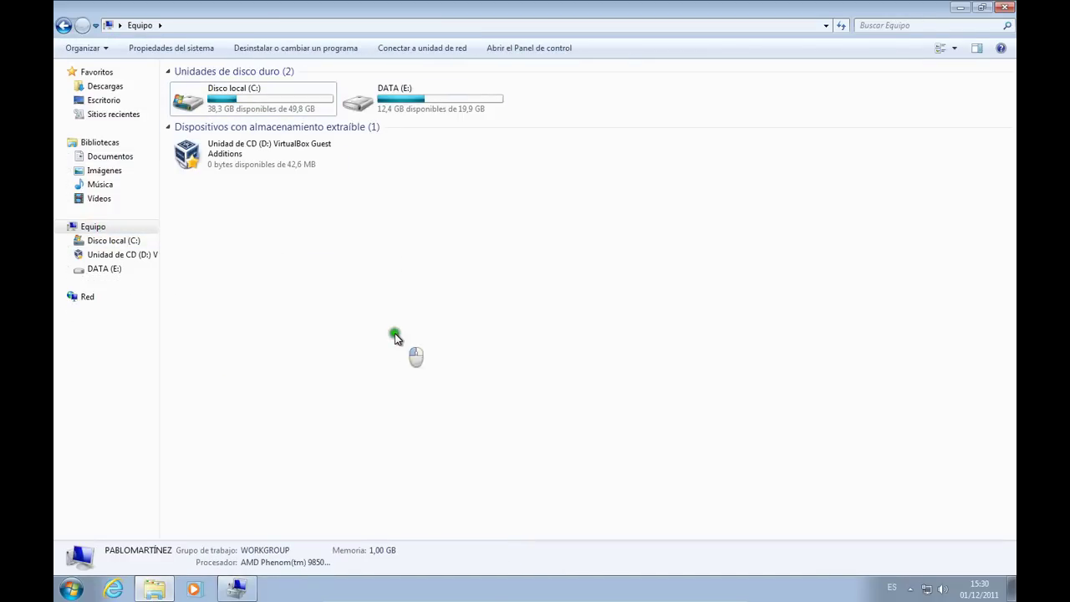
left_click(266, 100)
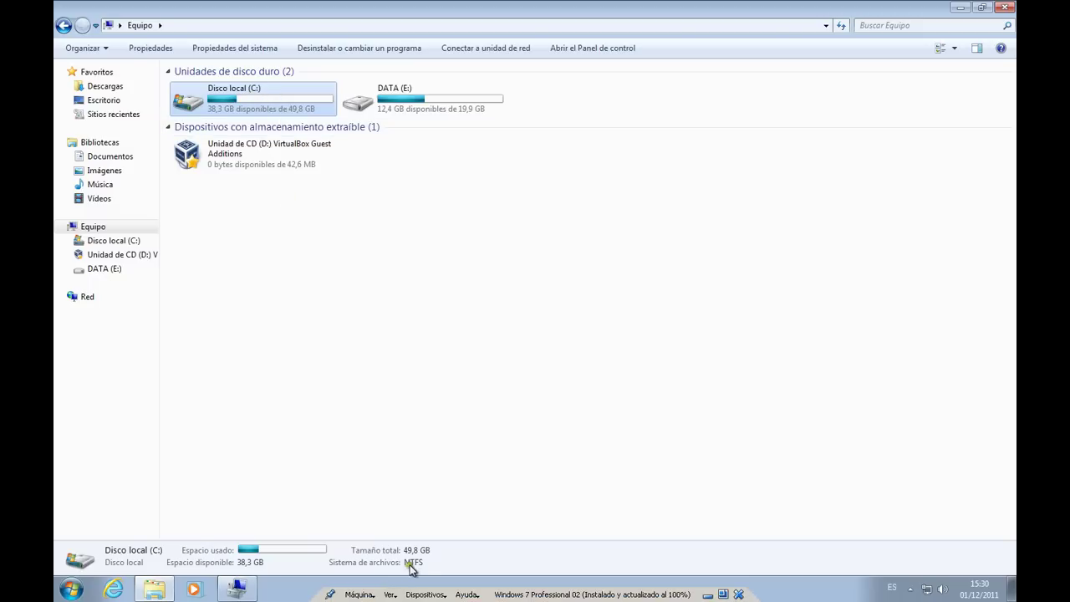
left_click(380, 110)
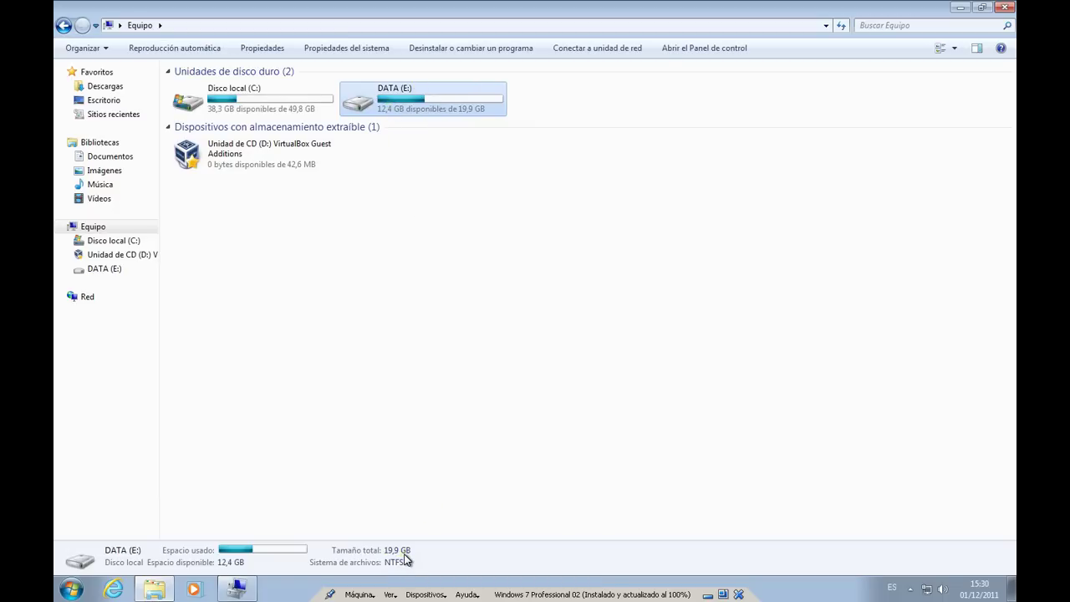
Maximize the Administración de equipos window and widen its console tree and actions pane so the names are fully readable.
left_click(241, 590)
double_click(513, 15)
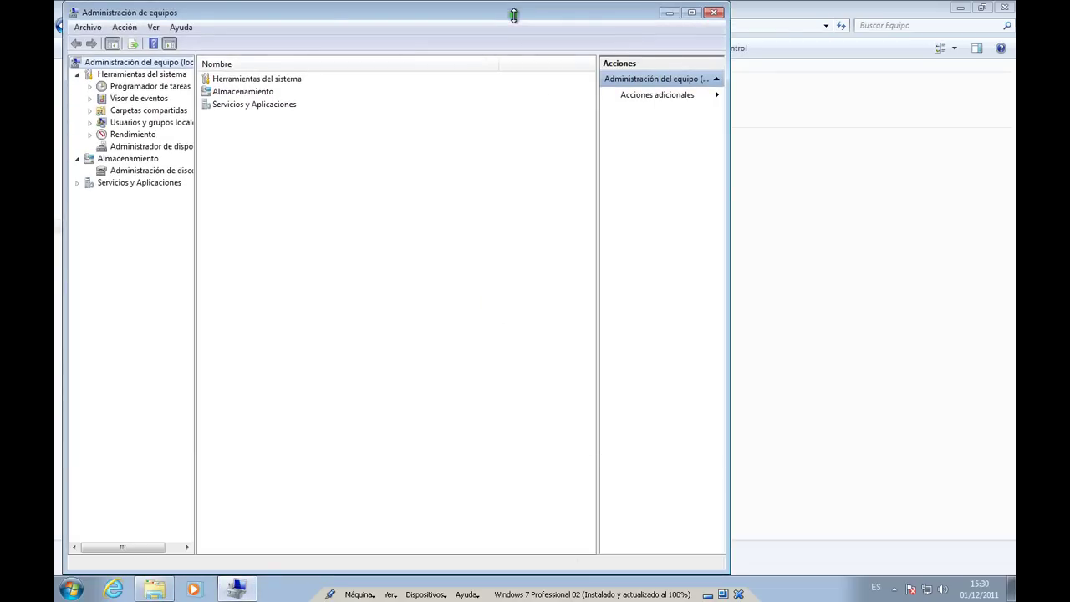
double_click(517, 23)
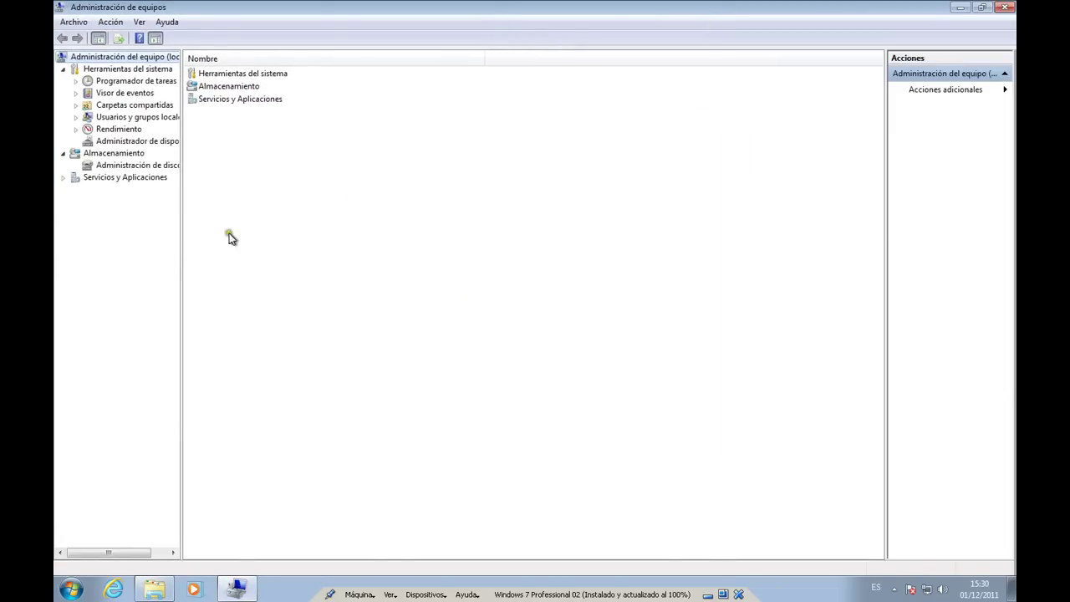
left_click_drag(181, 263, 206, 264)
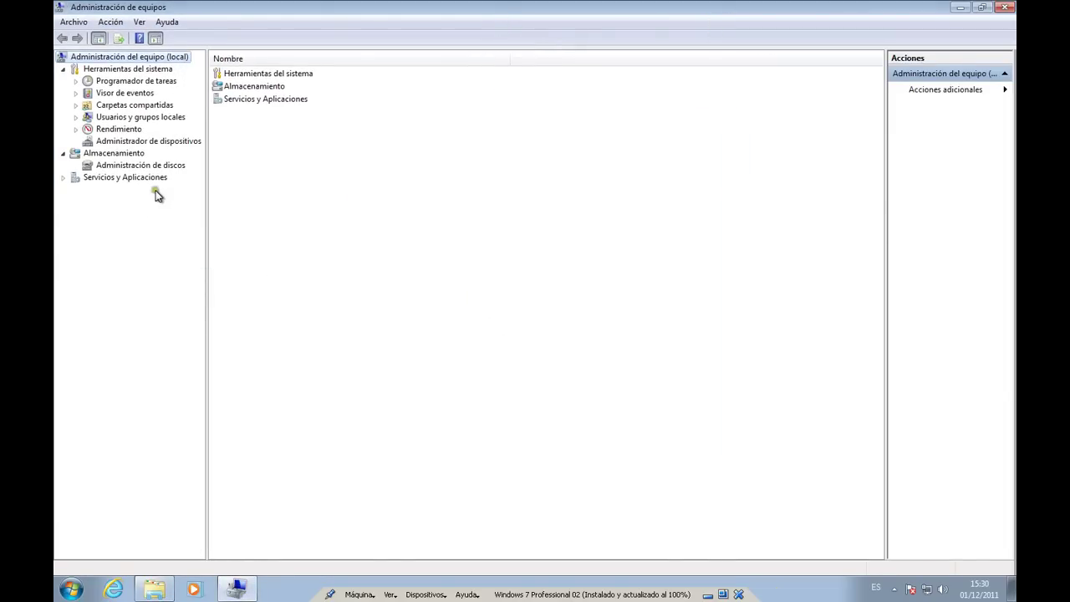
left_click_drag(886, 194, 873, 196)
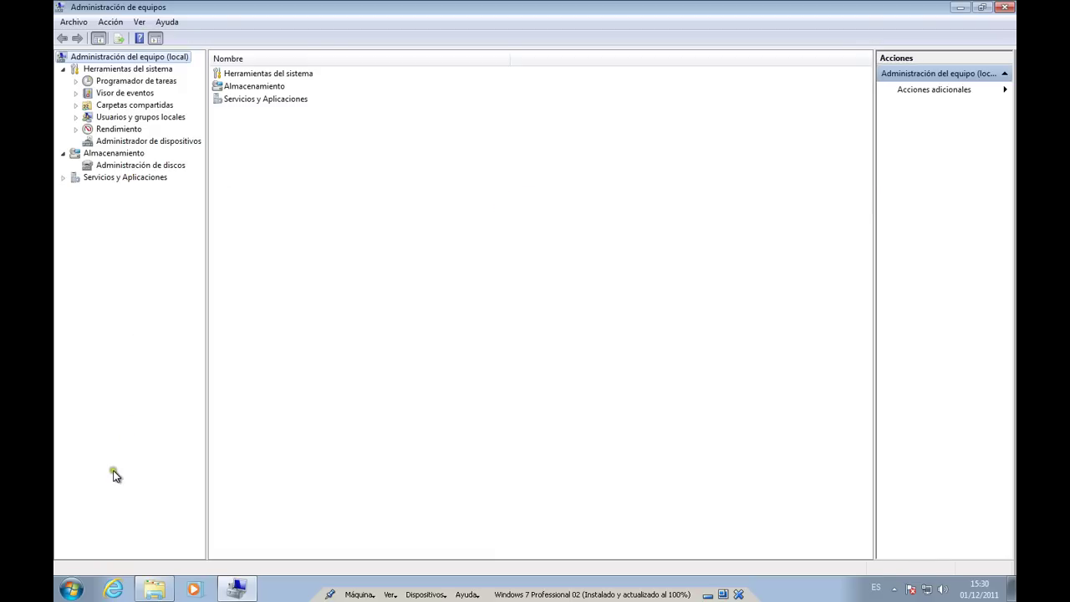
Check the total size and file system of Disco local (C:) in Equipo, and minimize Explorer.
left_click(154, 589)
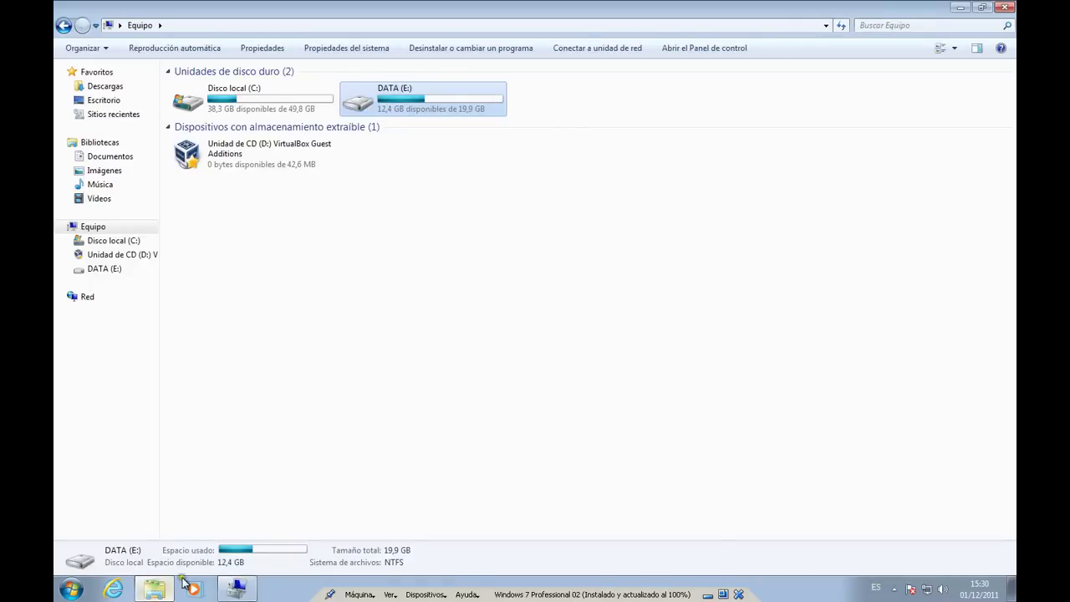
left_click(256, 108)
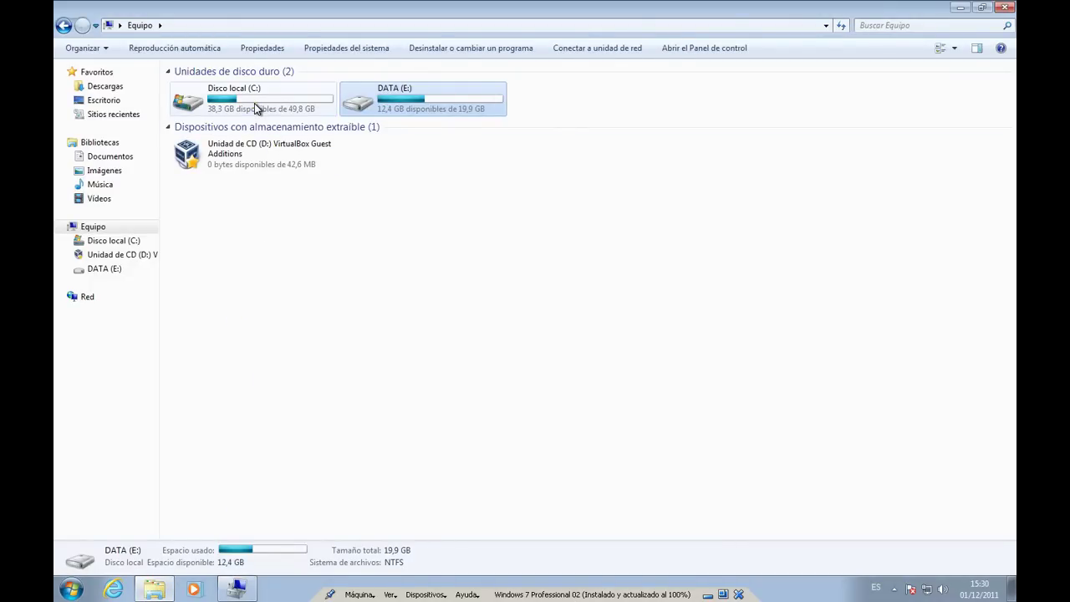
left_click(256, 108)
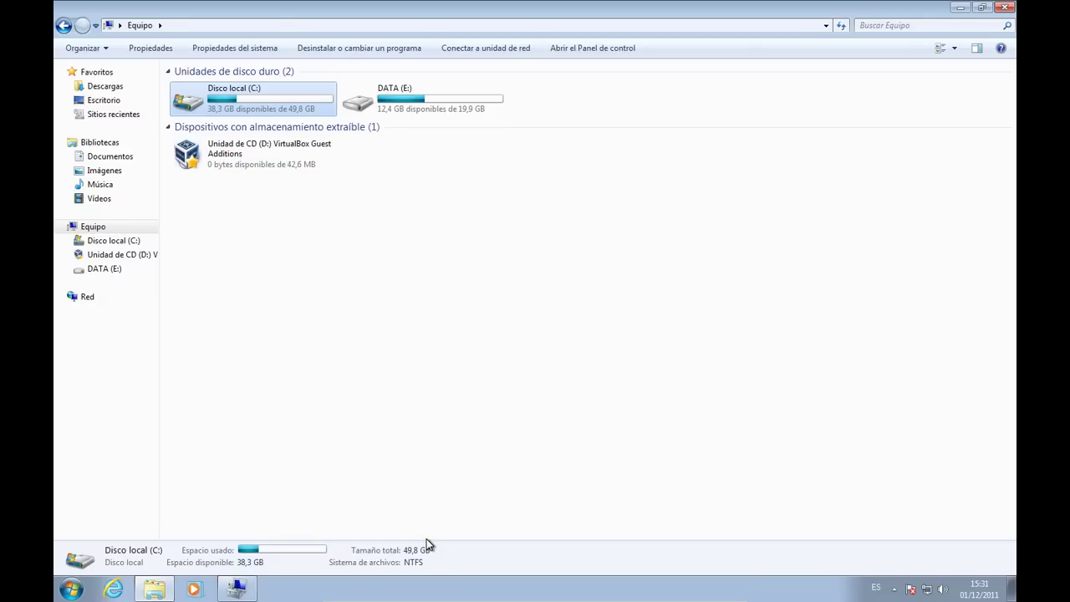
left_click(955, 10)
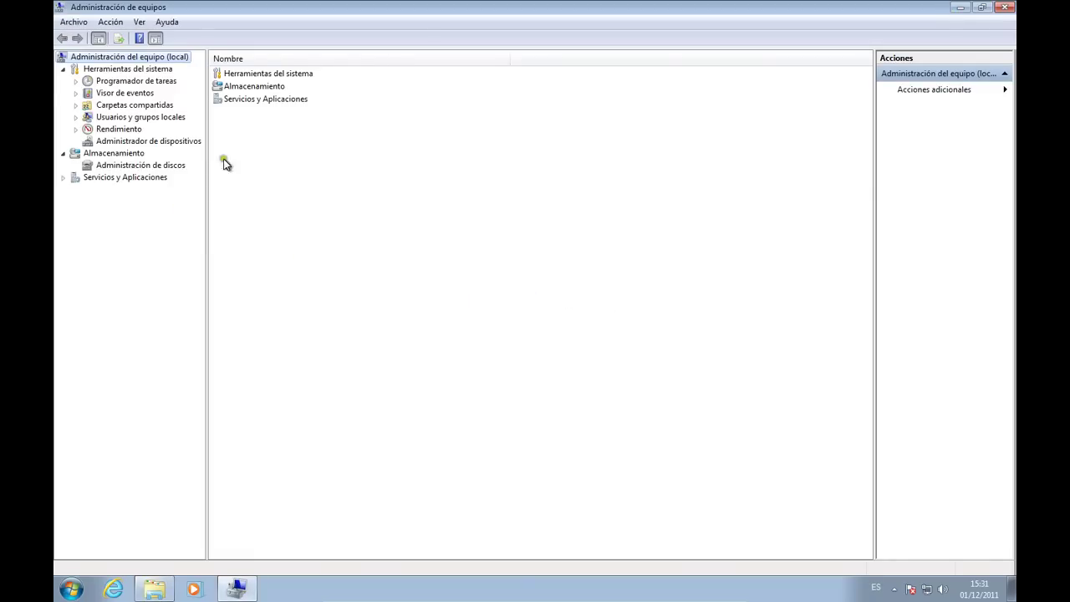
Open Administración de discos and compare the C: volume on Disco 0 with the drive listed in Equipo.
left_click(114, 166)
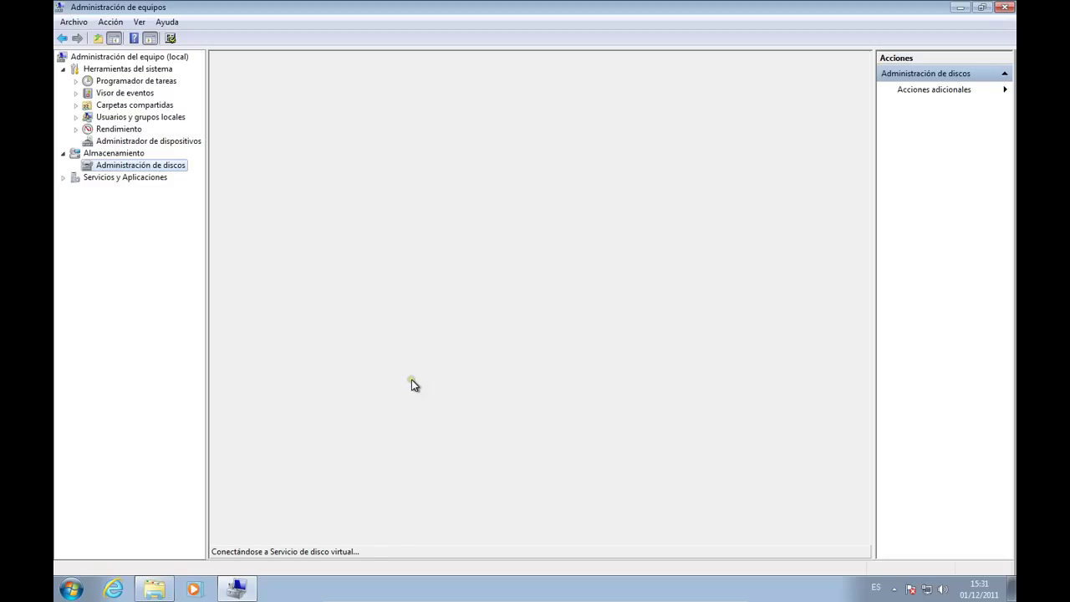
left_click(154, 590)
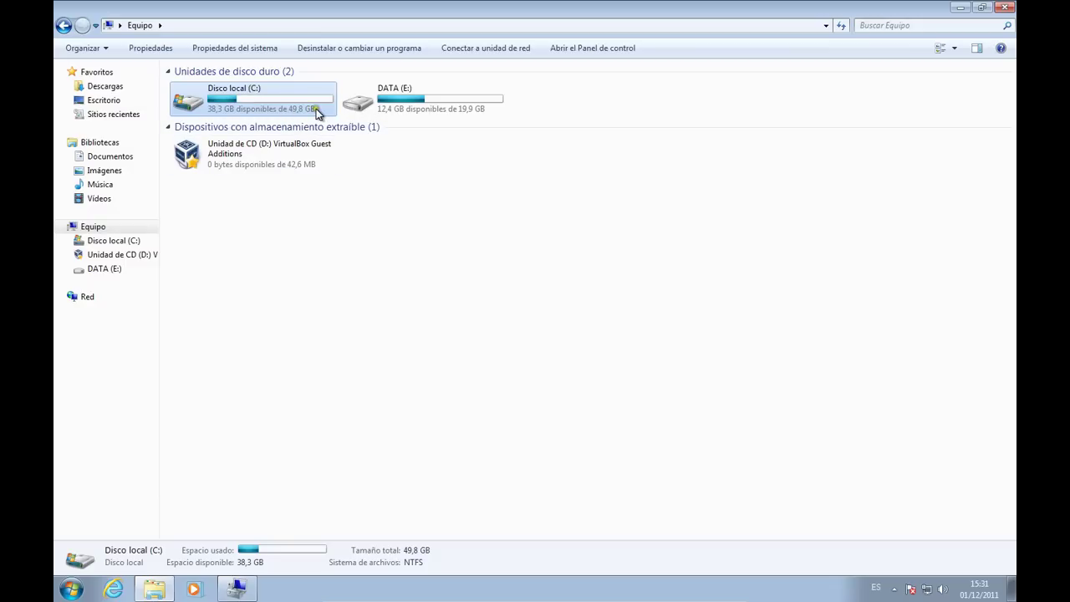
left_click(236, 588)
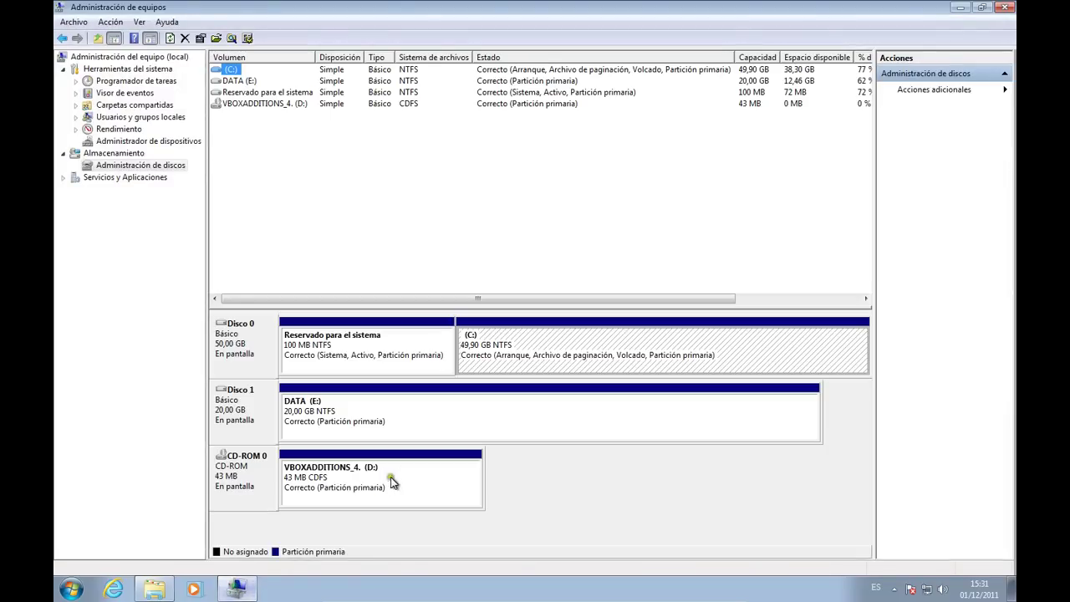
left_click(475, 354)
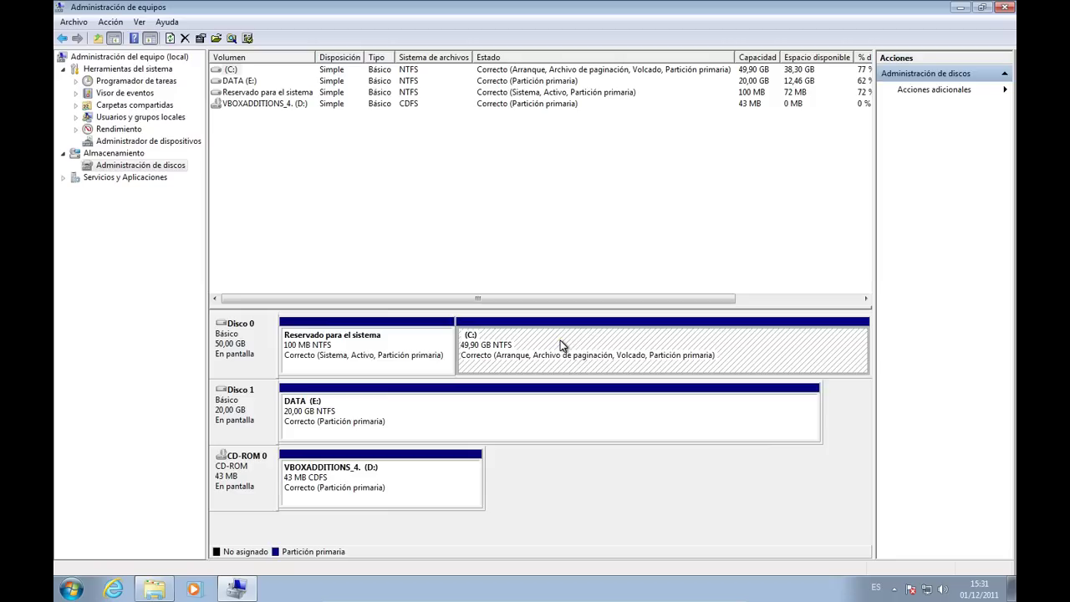
left_click(154, 588)
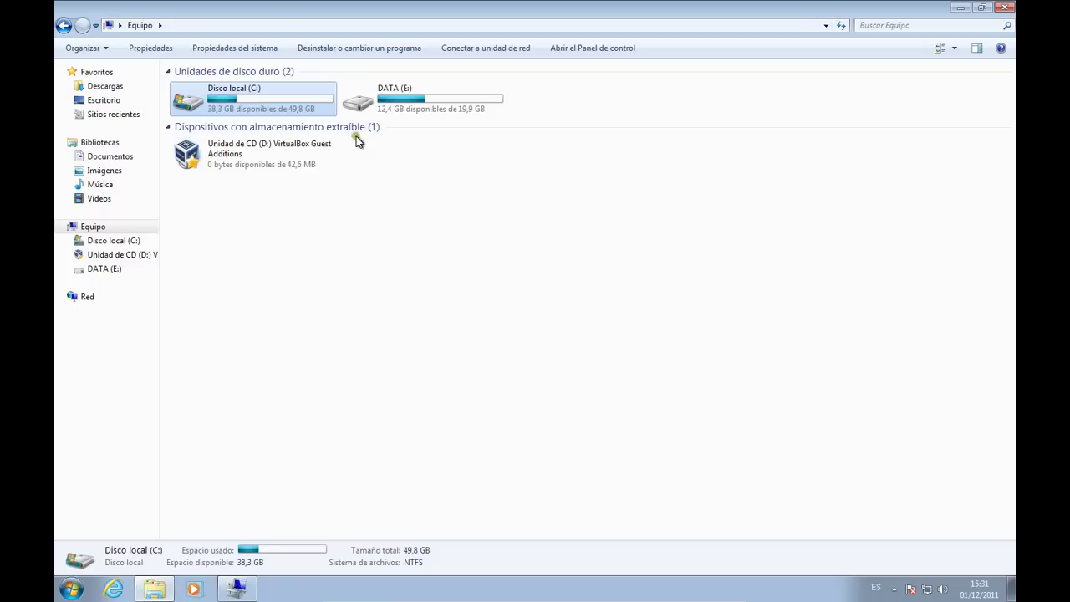
left_click(229, 595)
Shrink the C: volume on Disco 0 by 5000 MB.
right_click(566, 357)
left_click(528, 349)
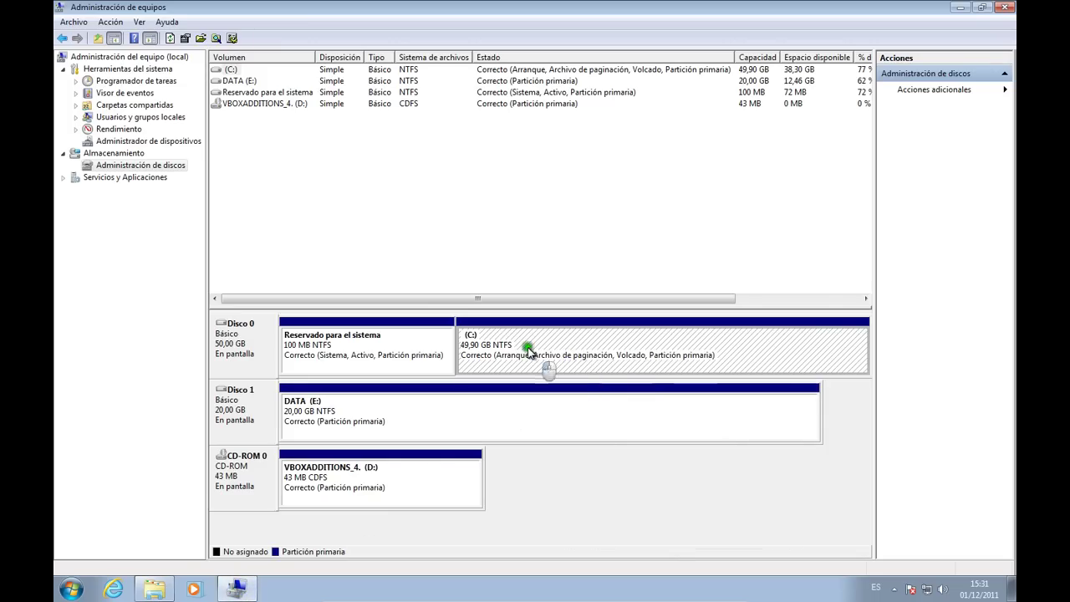
right_click(539, 342)
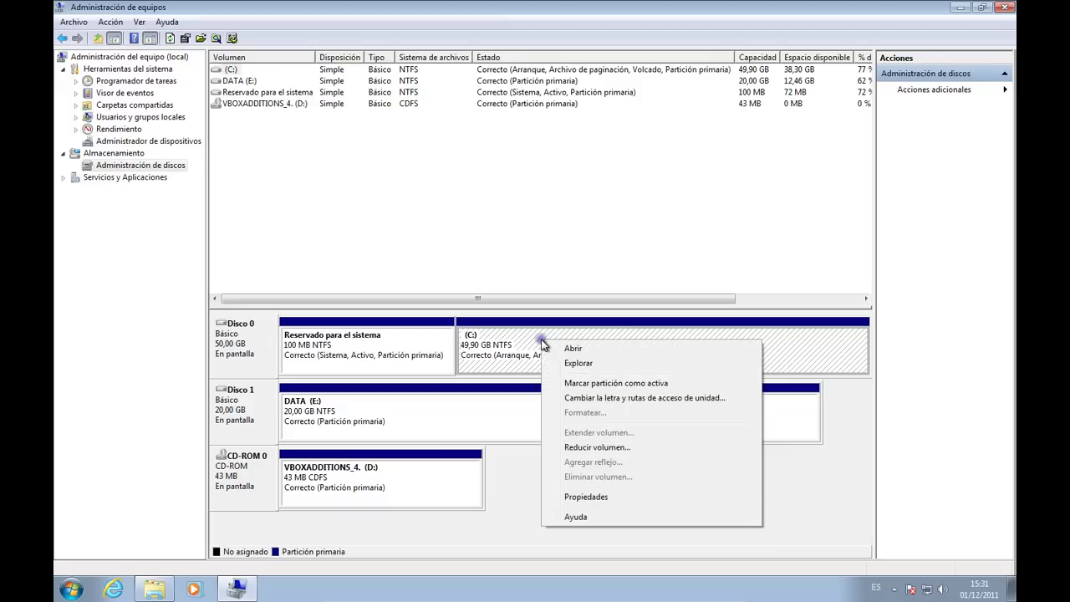
left_click(588, 449)
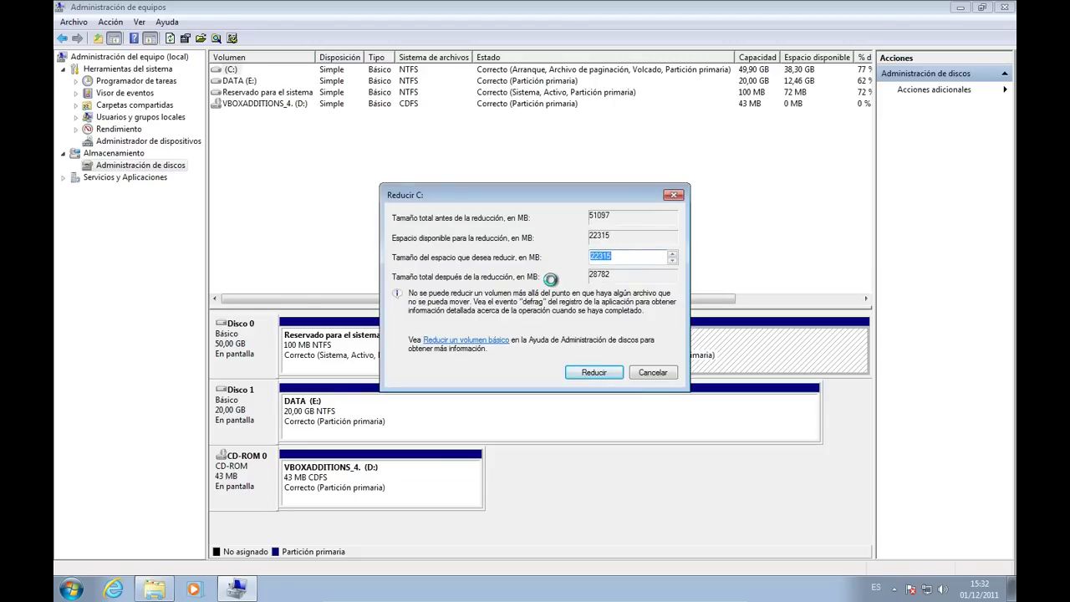
left_click(626, 254)
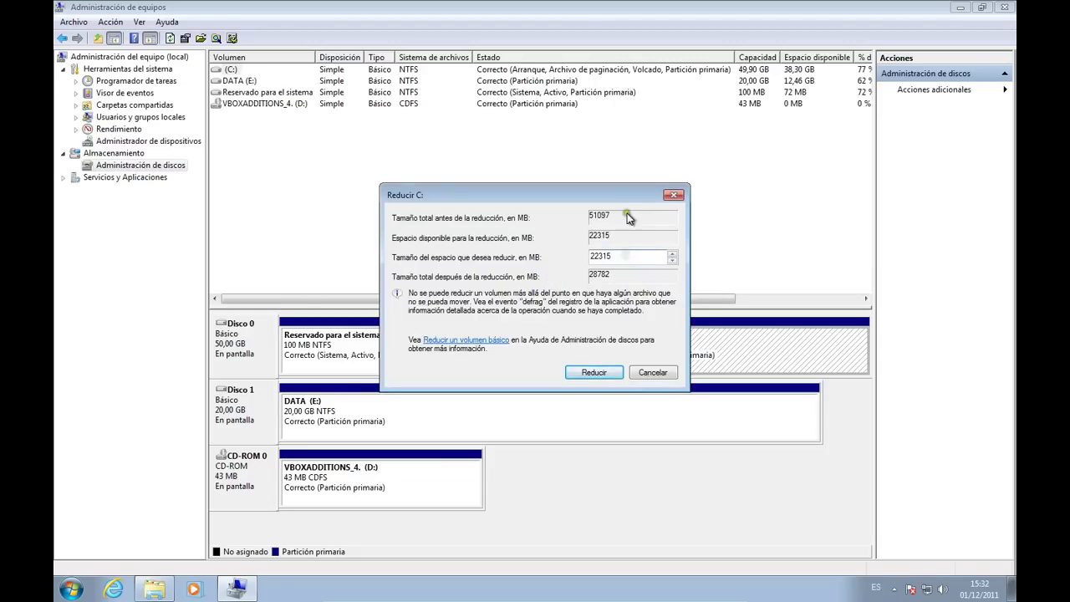
left_click_drag(625, 198, 618, 160)
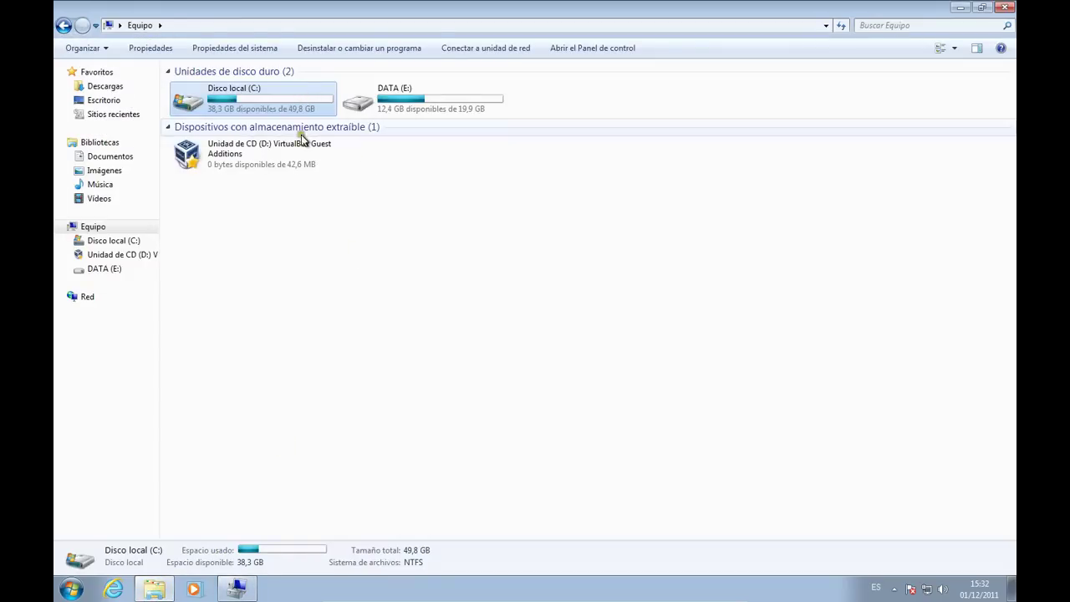
left_click(237, 588)
double_click(612, 219)
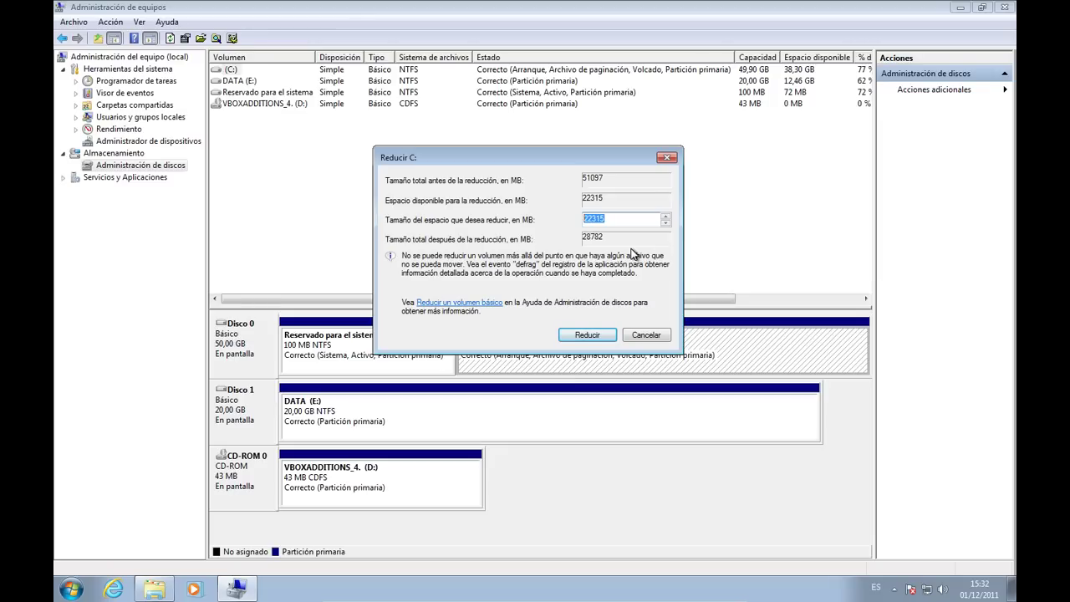
type("5000")
left_click_drag(603, 219, 529, 222)
left_click(611, 216)
left_click(588, 334)
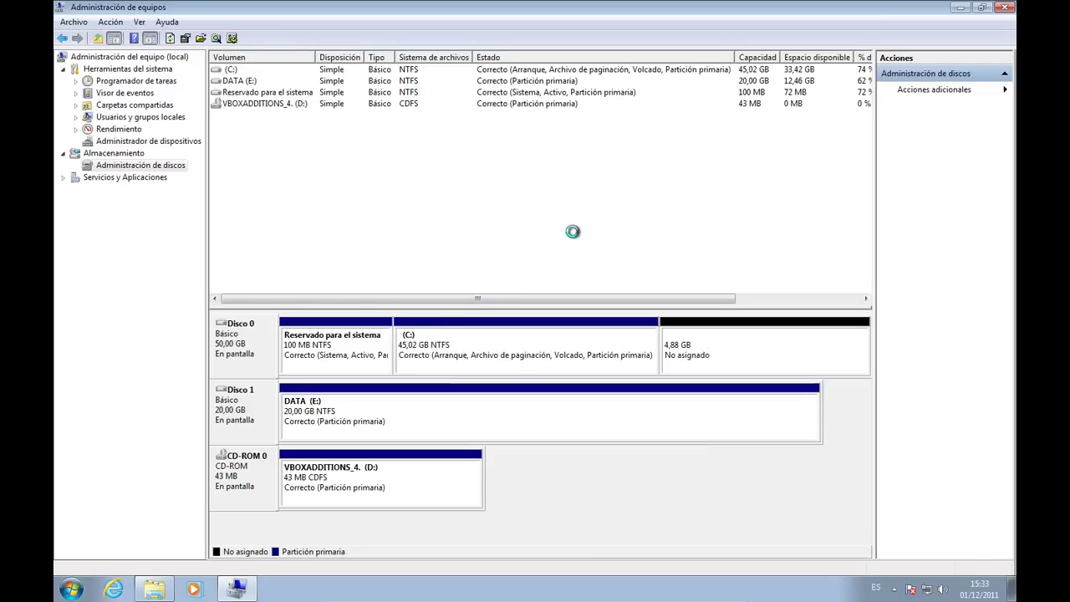
Examine the C: volume and the unallocated space on Disco 0, refresh Equipo, and check the total size of Disco local (C:).
left_click(456, 351)
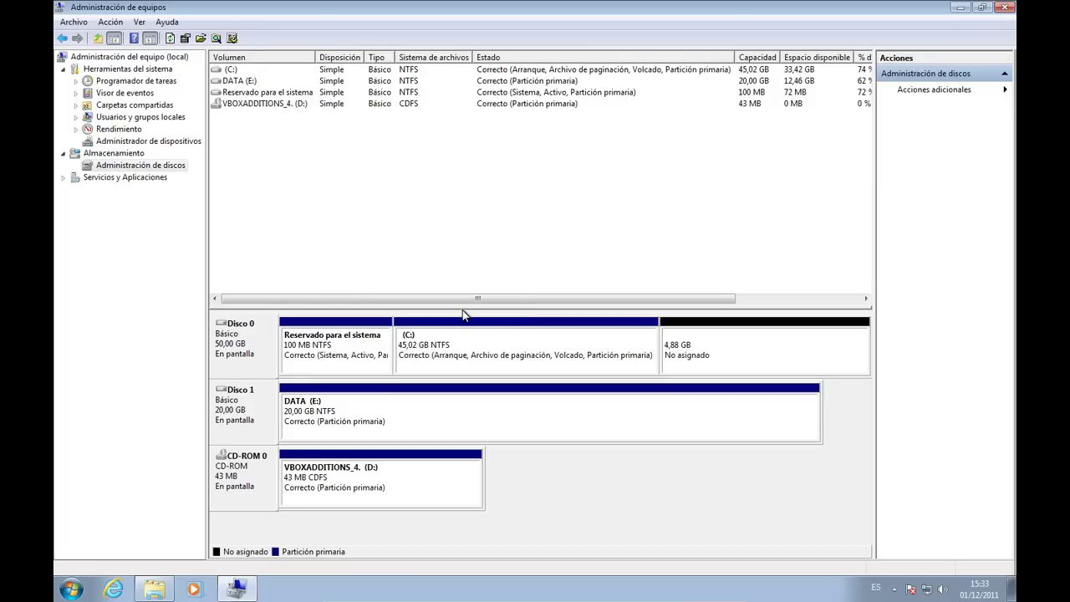
left_click(713, 355)
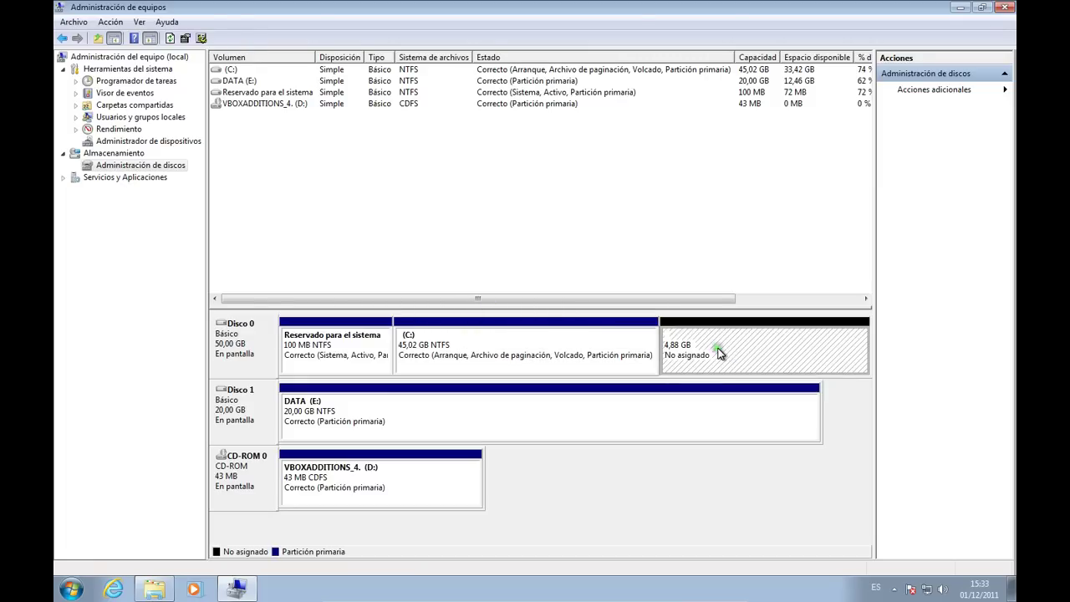
left_click(154, 588)
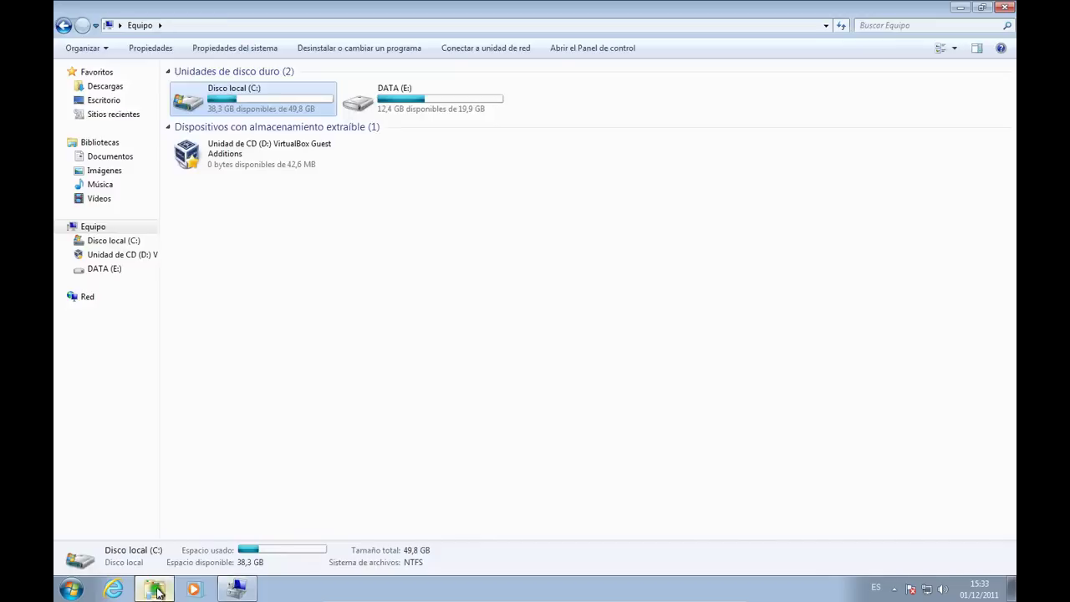
left_click(341, 438)
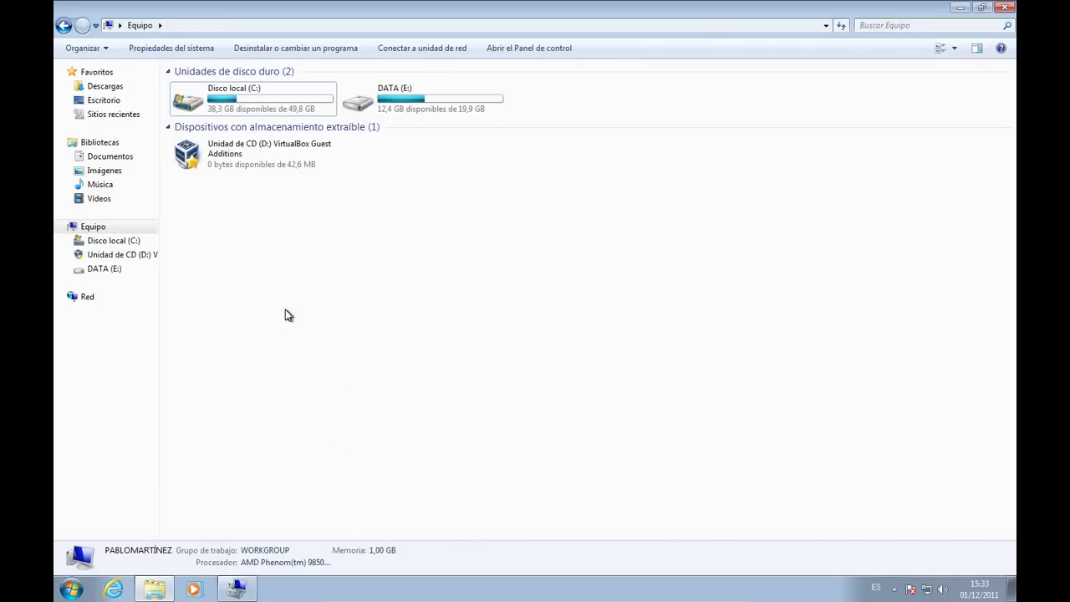
key("alt")
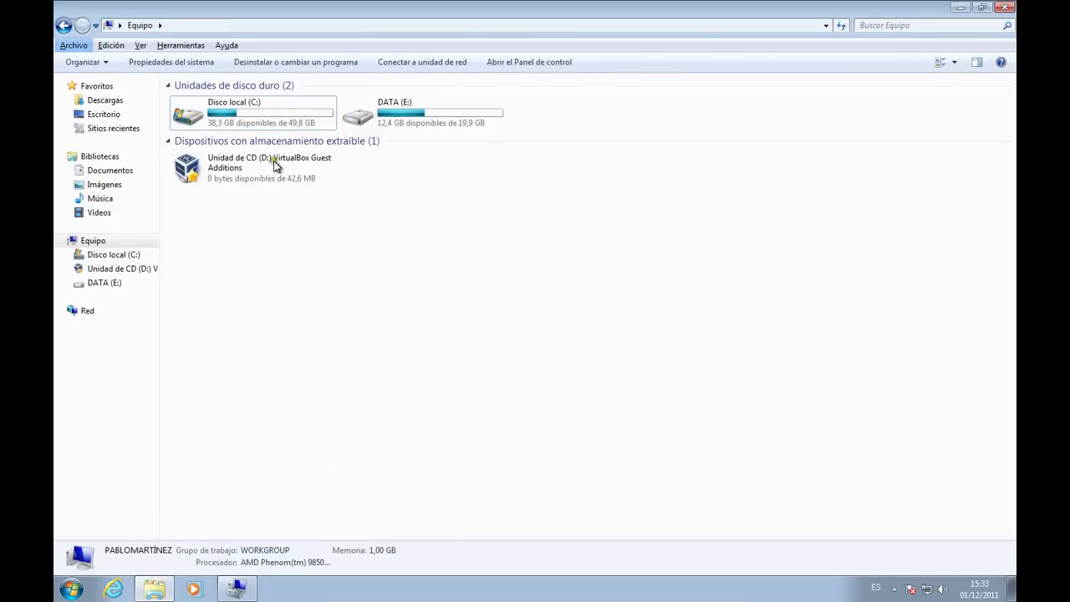
left_click(140, 45)
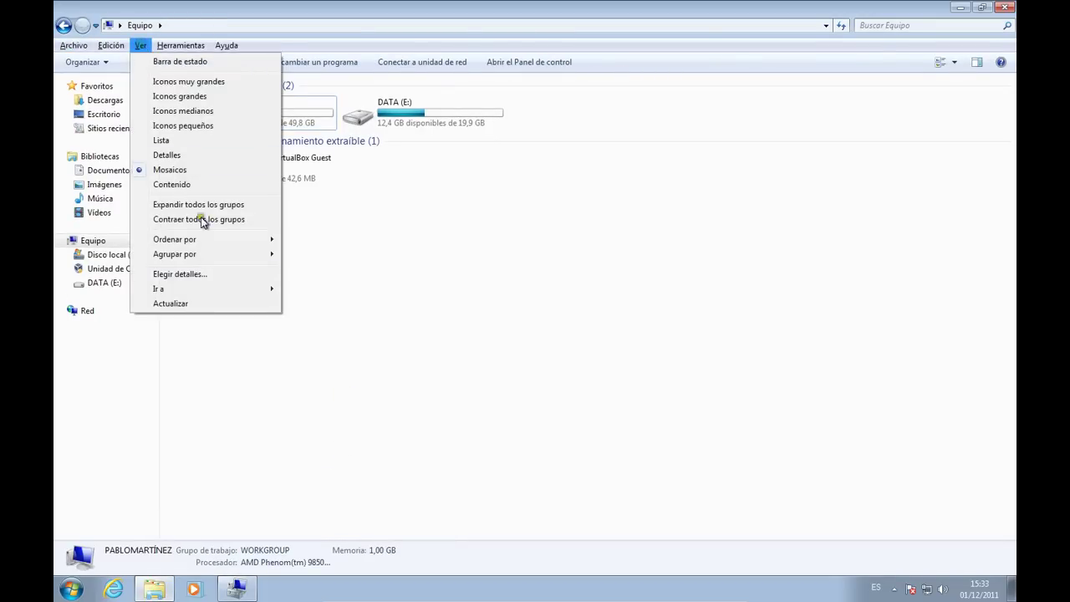
left_click(202, 302)
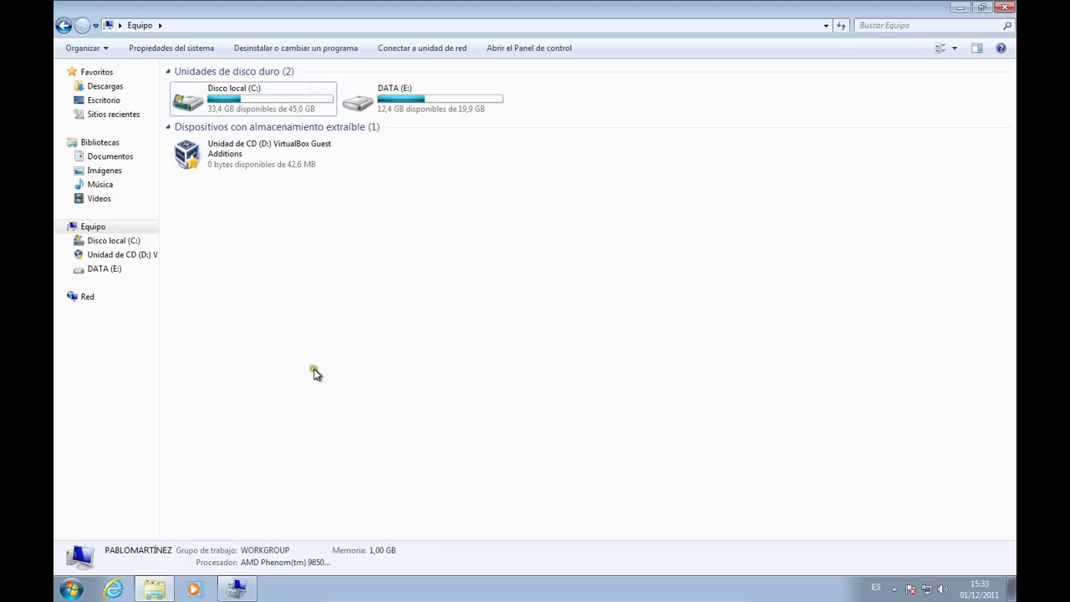
left_click(239, 104)
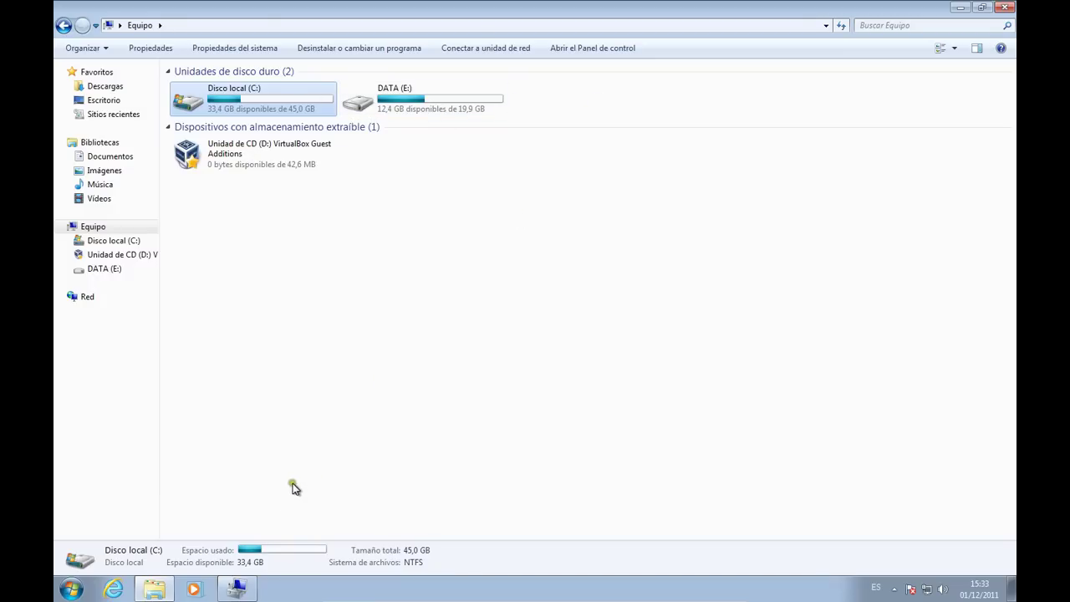
Begin a new simple volume in Disco 0's unallocated space, using the full 5000 MB and drive letter F.
left_click(238, 590)
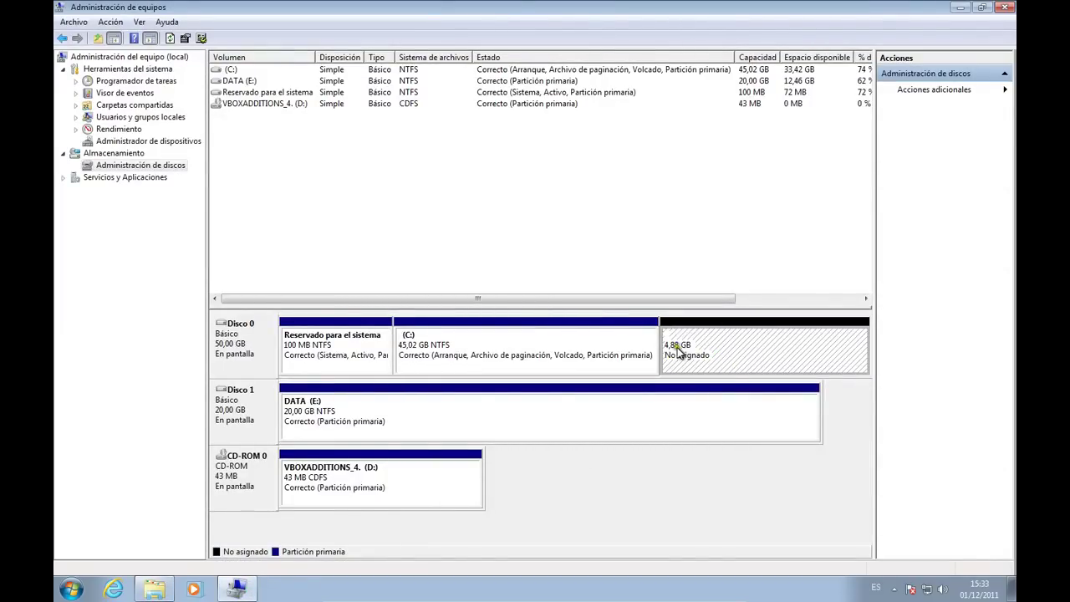
right_click(746, 347)
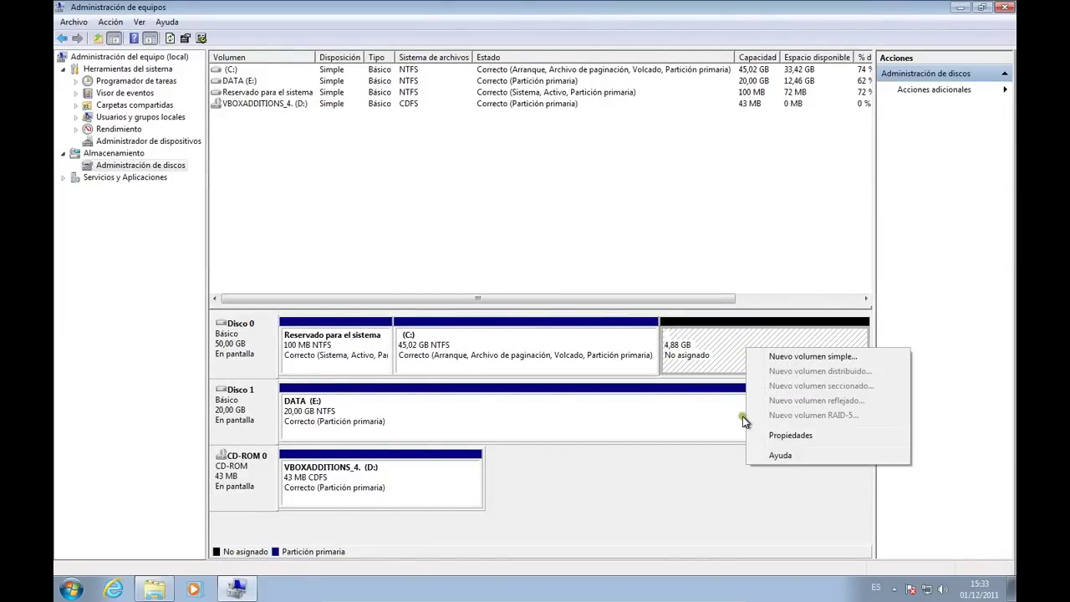
left_click(796, 355)
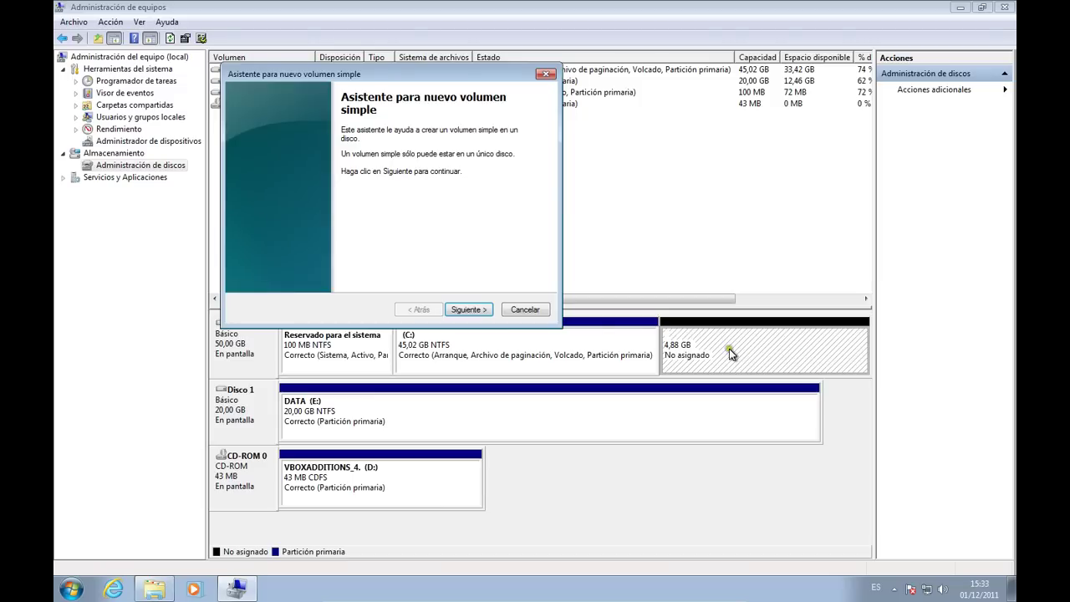
left_click(468, 309)
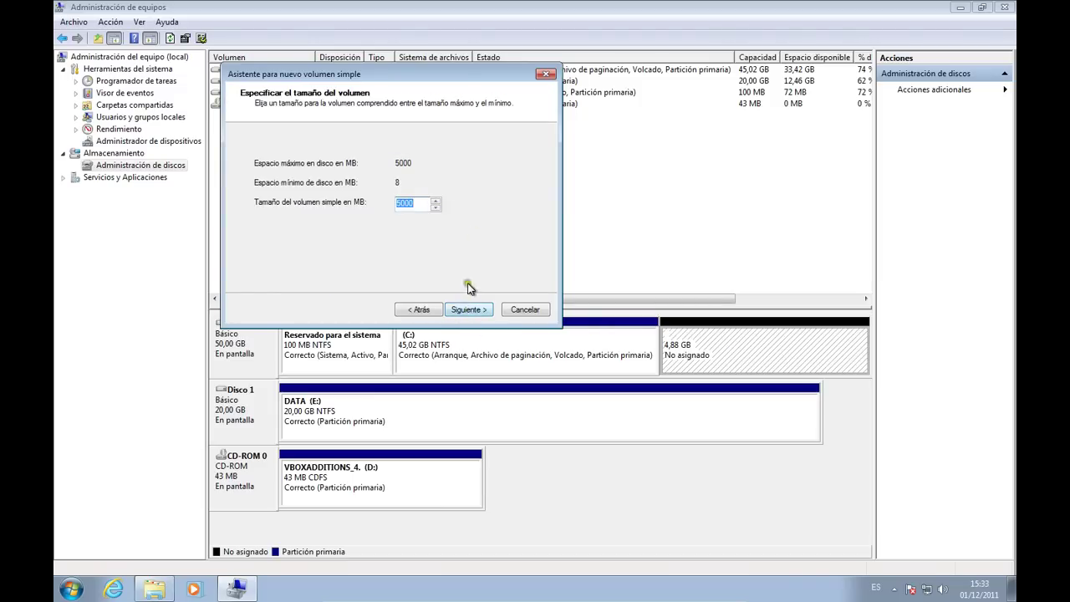
left_click(466, 309)
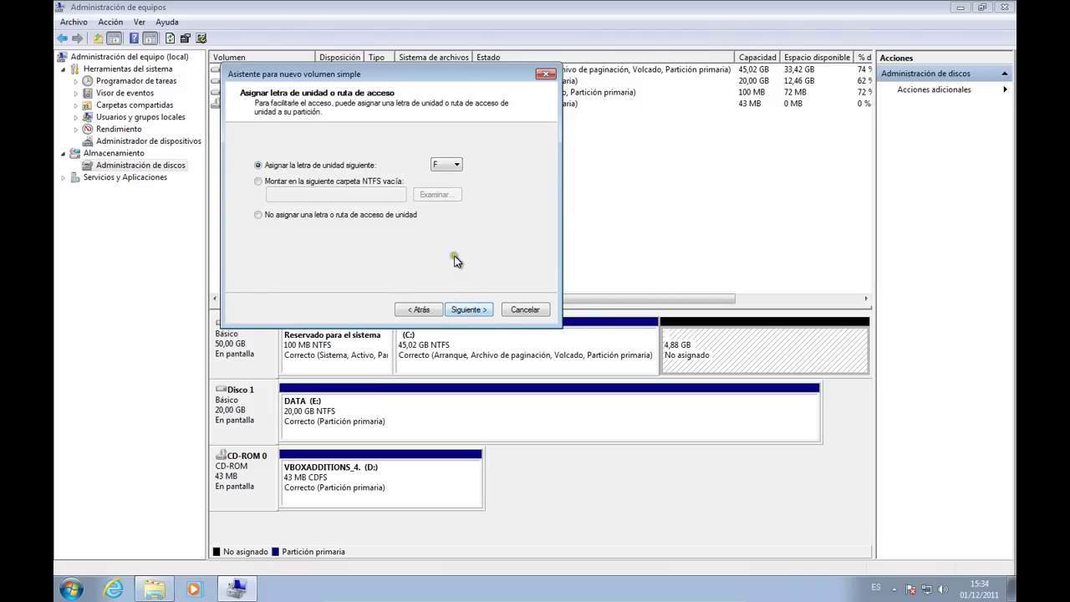
left_click(454, 165)
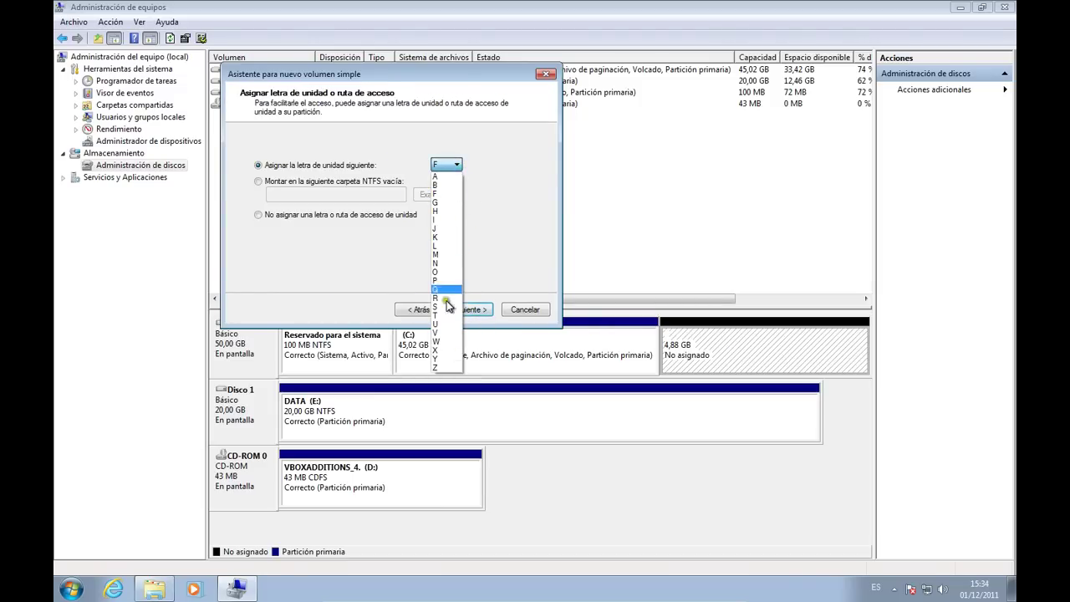
left_click(444, 195)
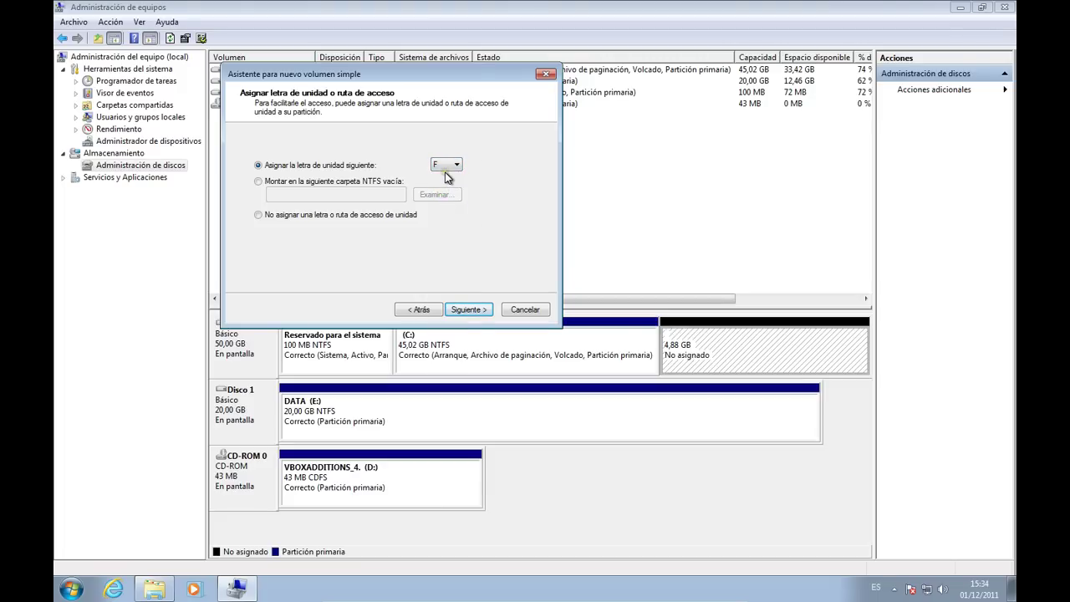
left_click(468, 311)
Label the new volume FOTOS, keep the NTFS quick format with default allocation size, and finish creating it.
left_click_drag(451, 230, 361, 228)
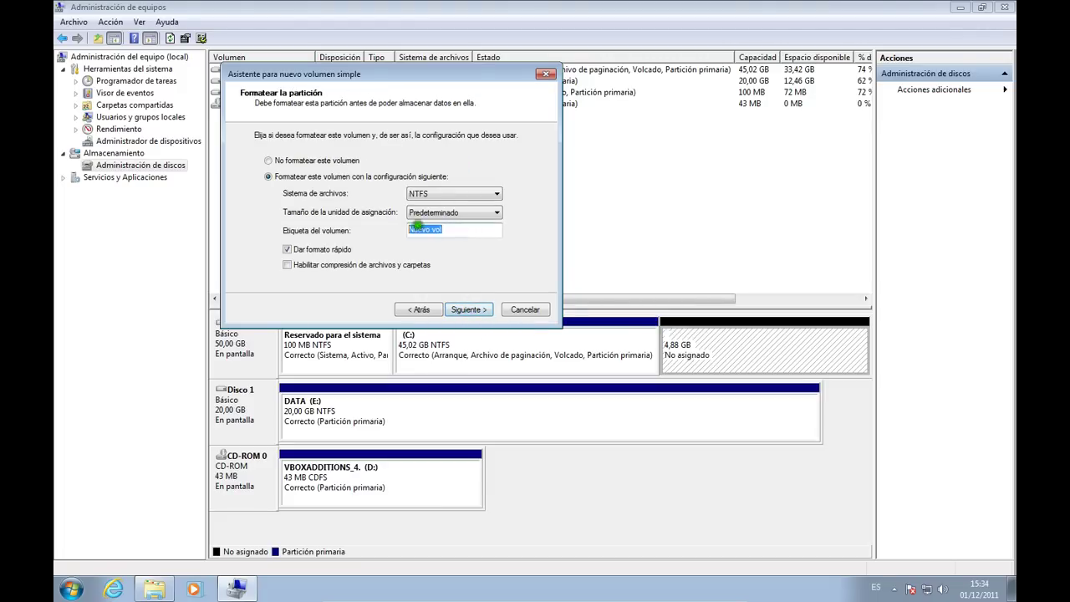
type("FOTOS")
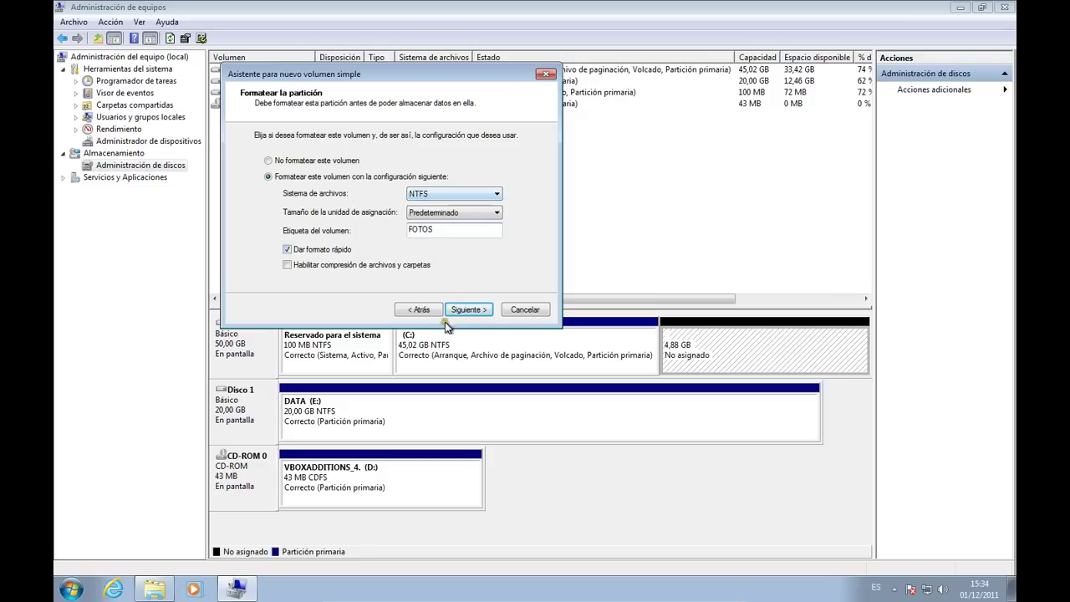
left_click(466, 309)
left_click(468, 310)
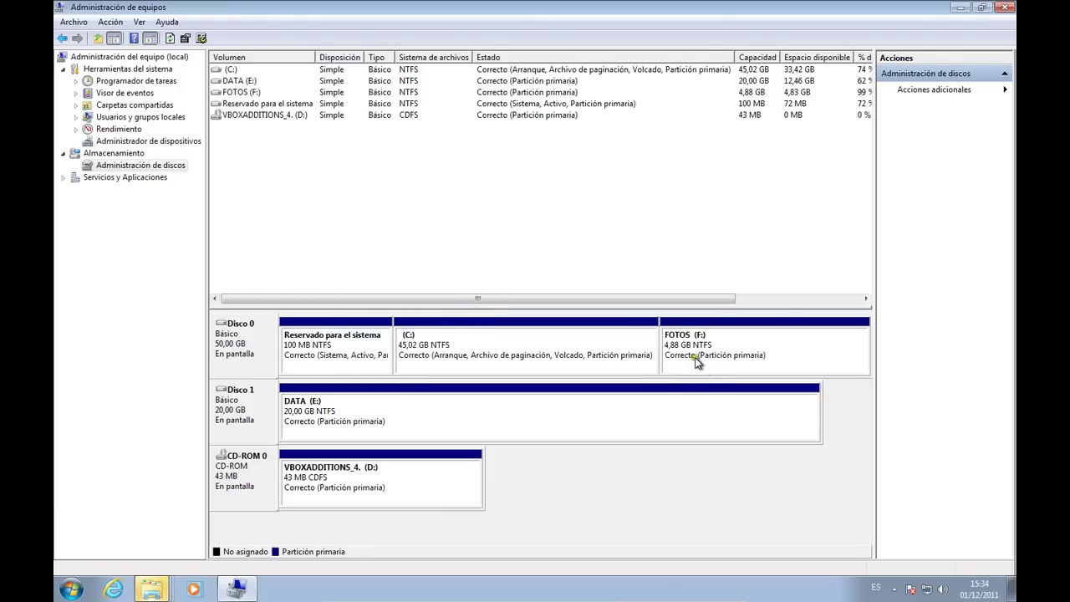
Close Administración de equipos, dismiss the automatic playback window for FOTOS (F:), and decline the request to format drive F:.
left_click(995, 12)
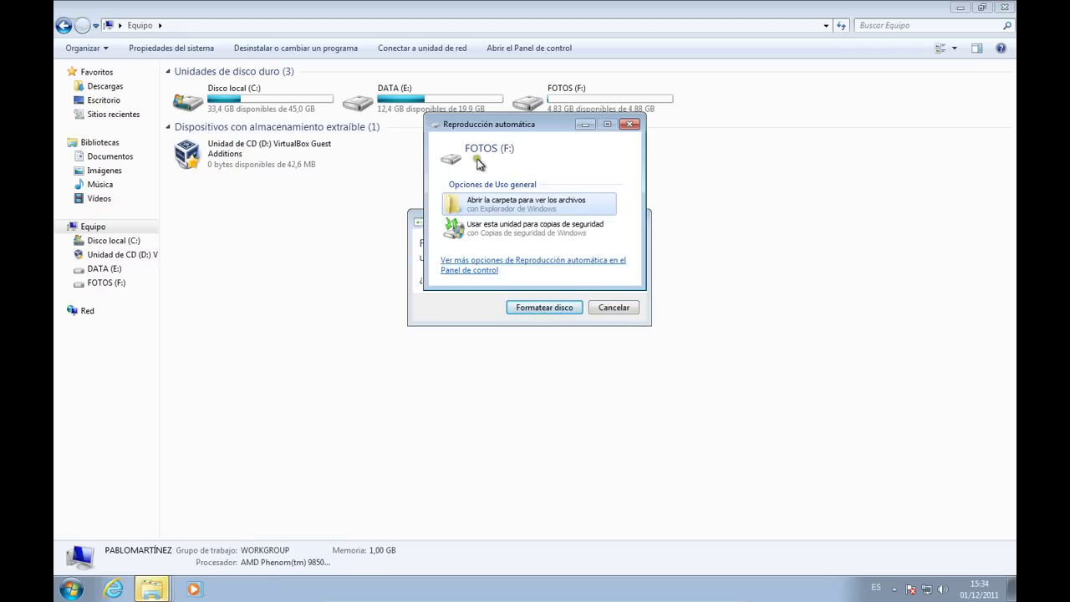
left_click(629, 124)
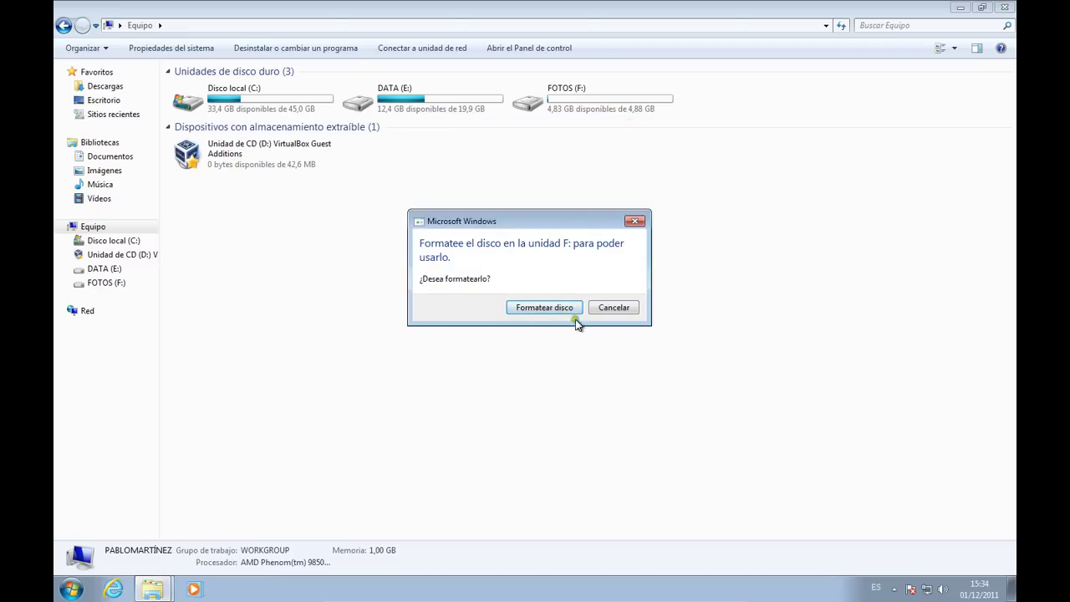
left_click(617, 309)
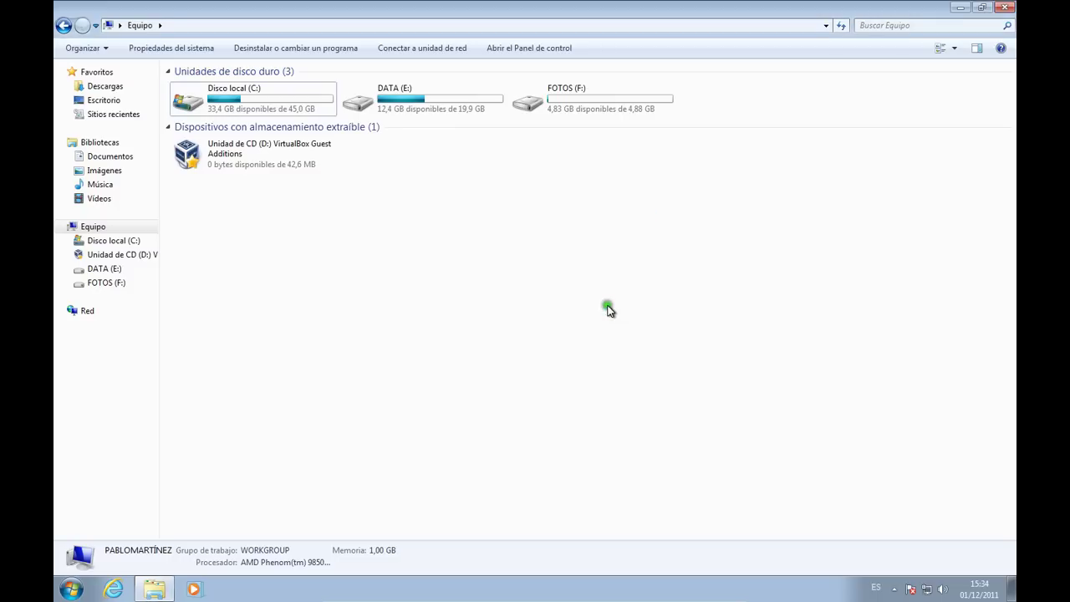
Check the contents, total size and file system of the FOTOS (F:) drive in Equipo.
double_click(576, 105)
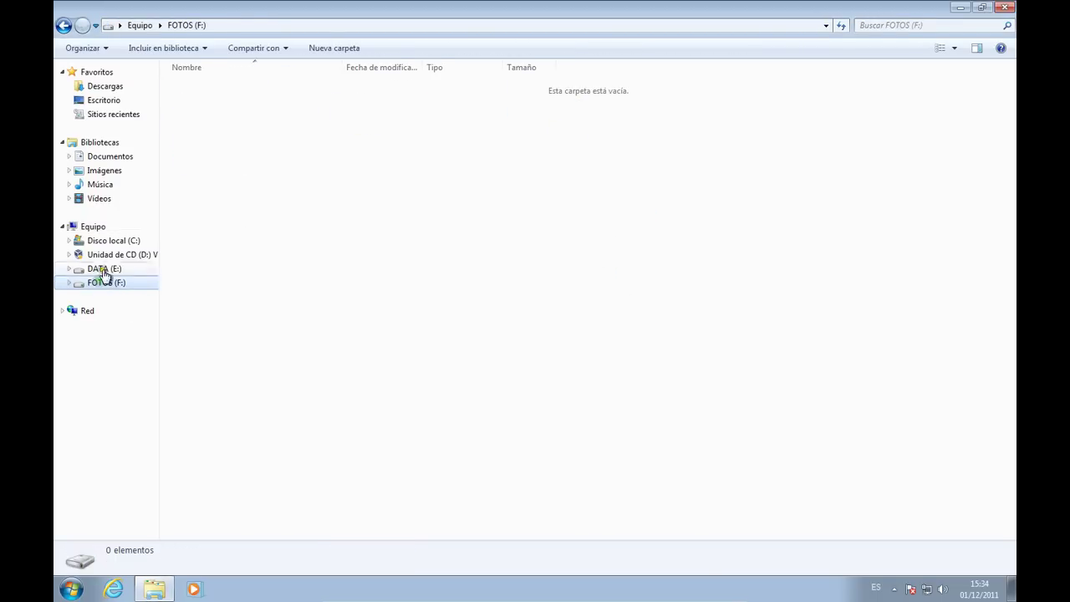
left_click(93, 227)
key("ctrl+a")
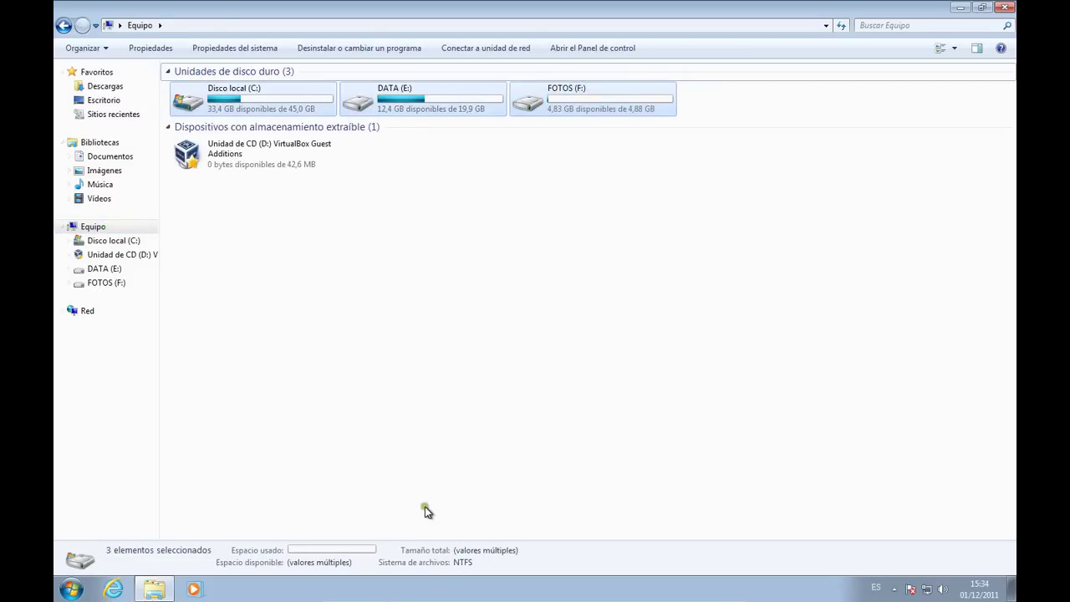
left_click(591, 108)
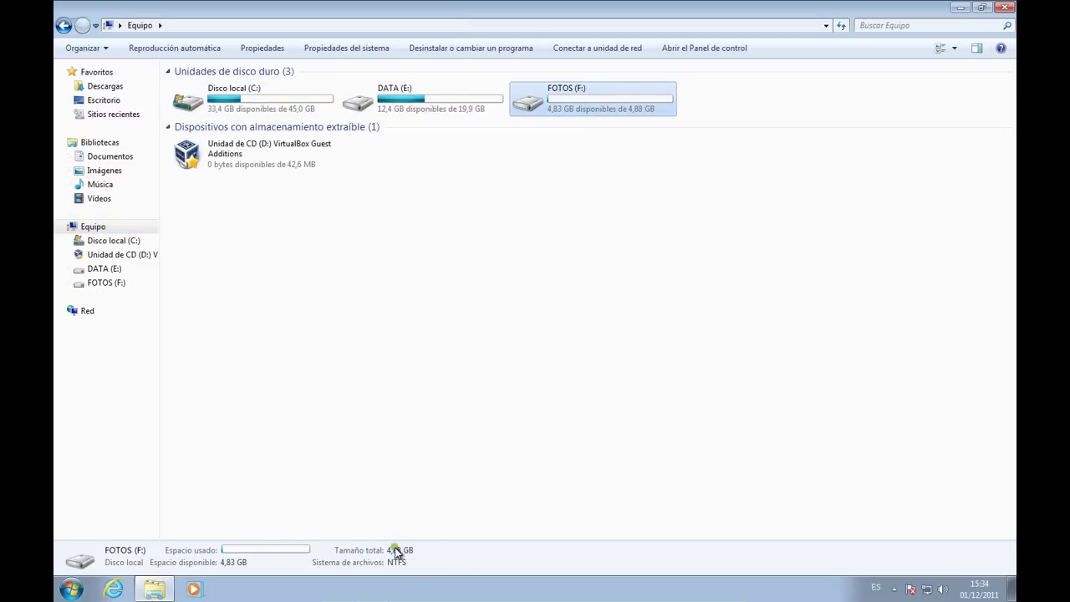
left_click(532, 345)
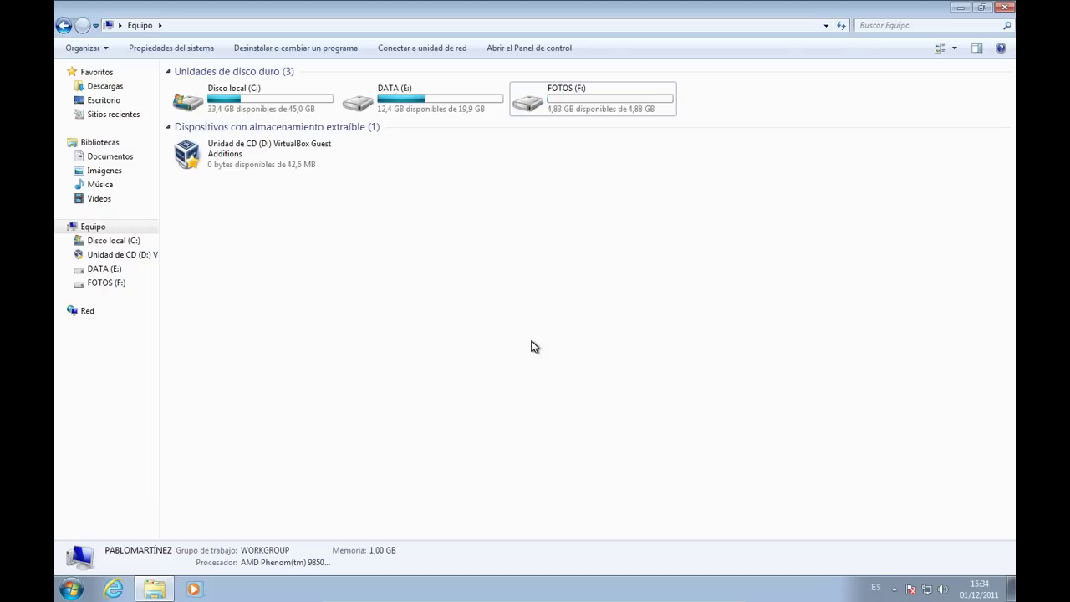
double_click(555, 109)
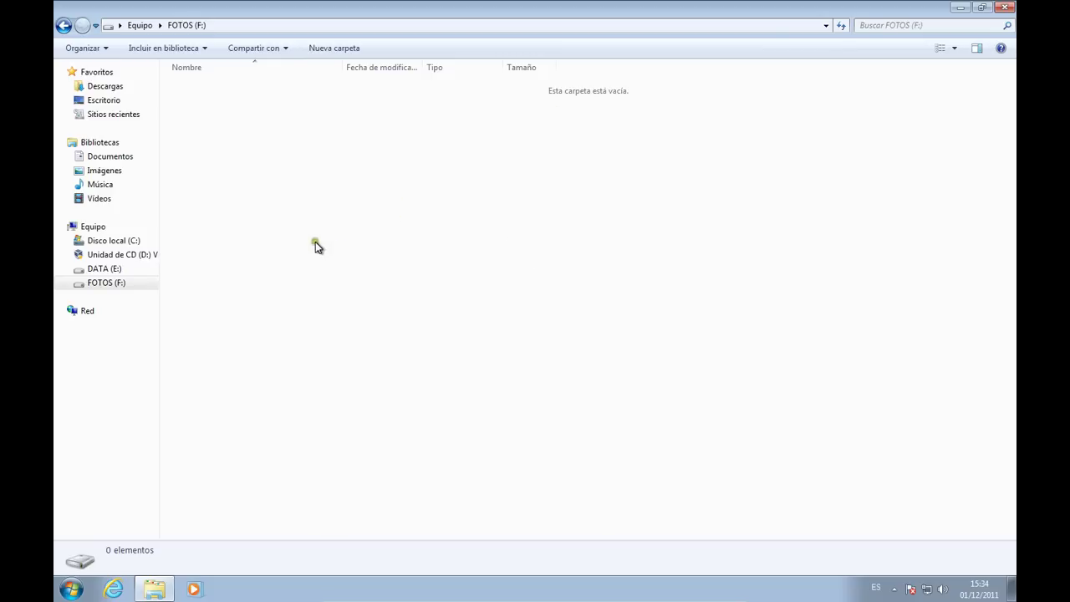
Open Administración de discos in Administración de equipos from Equipo and maximize its window.
left_click(95, 228)
right_click(97, 228)
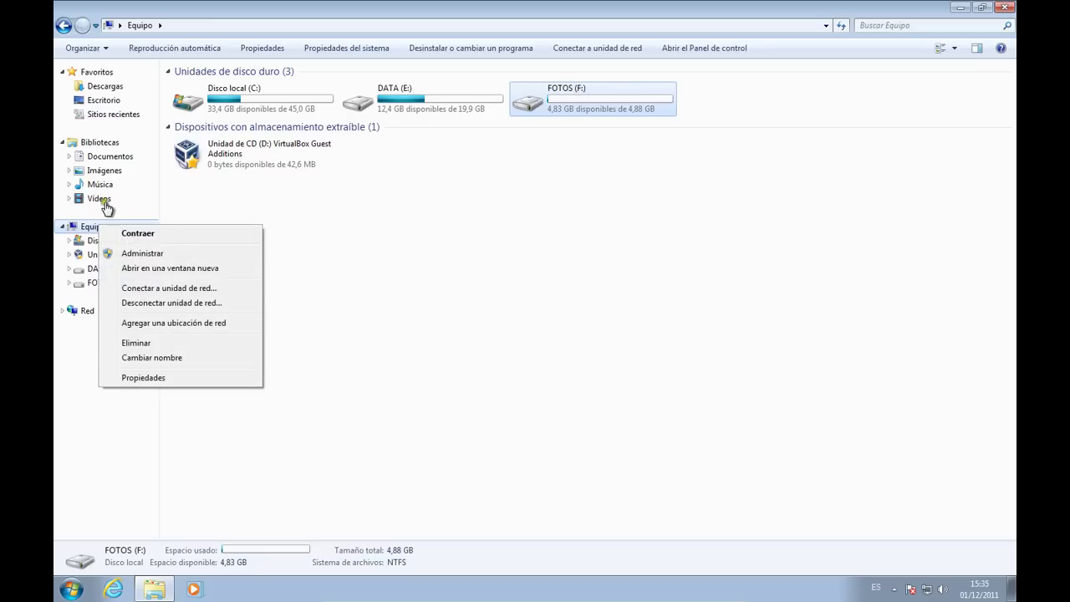
left_click(104, 250)
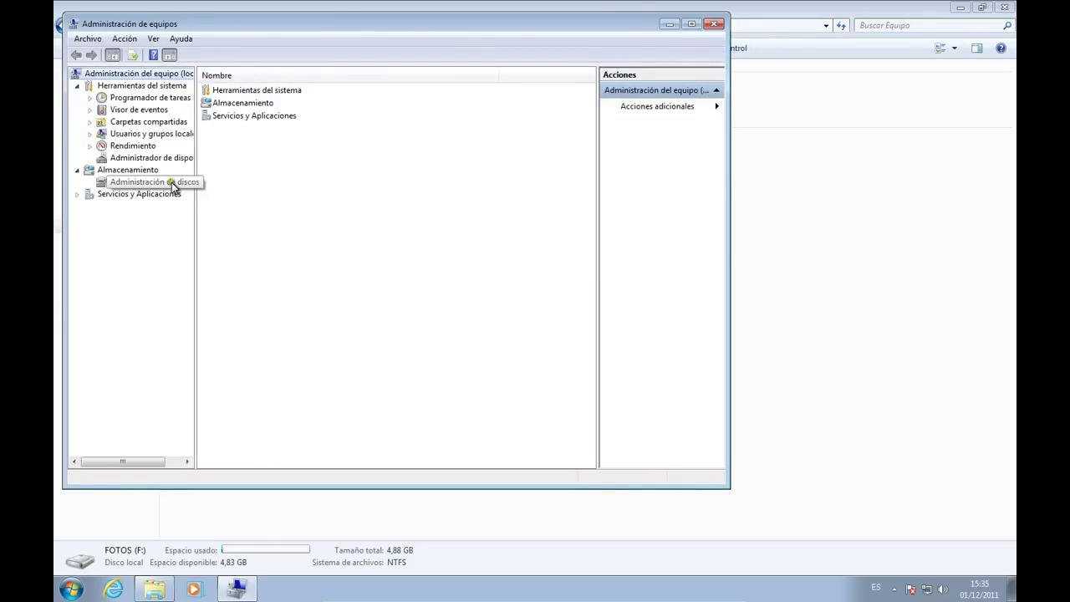
left_click(173, 186)
left_click(693, 24)
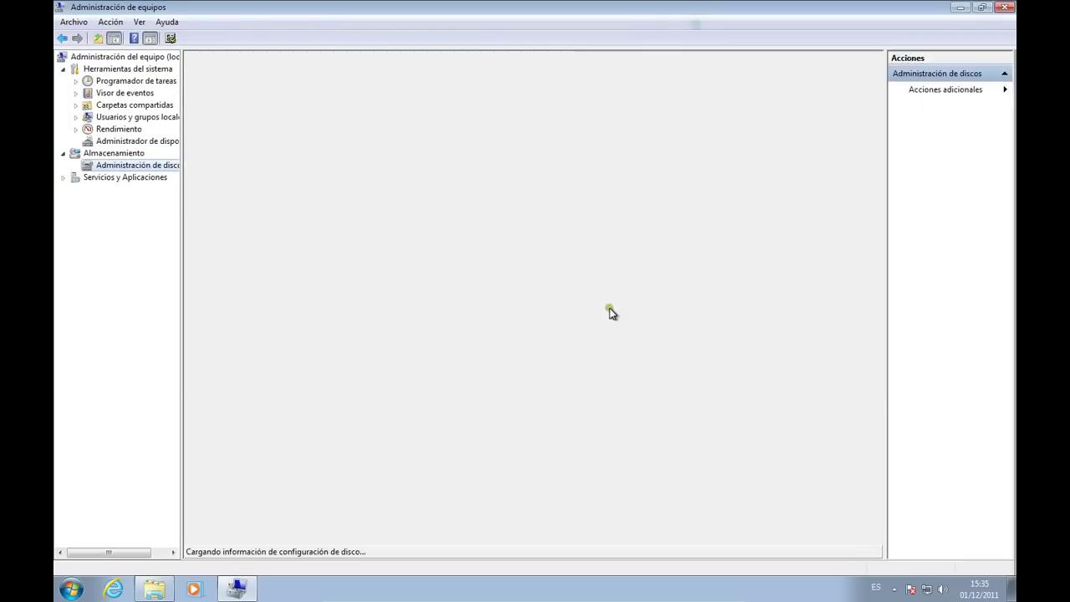
Delete the FOTOS (F:) volume from Disco 0, accepting the loss of its data, and check the remaining drives in Equipo.
left_click(735, 344)
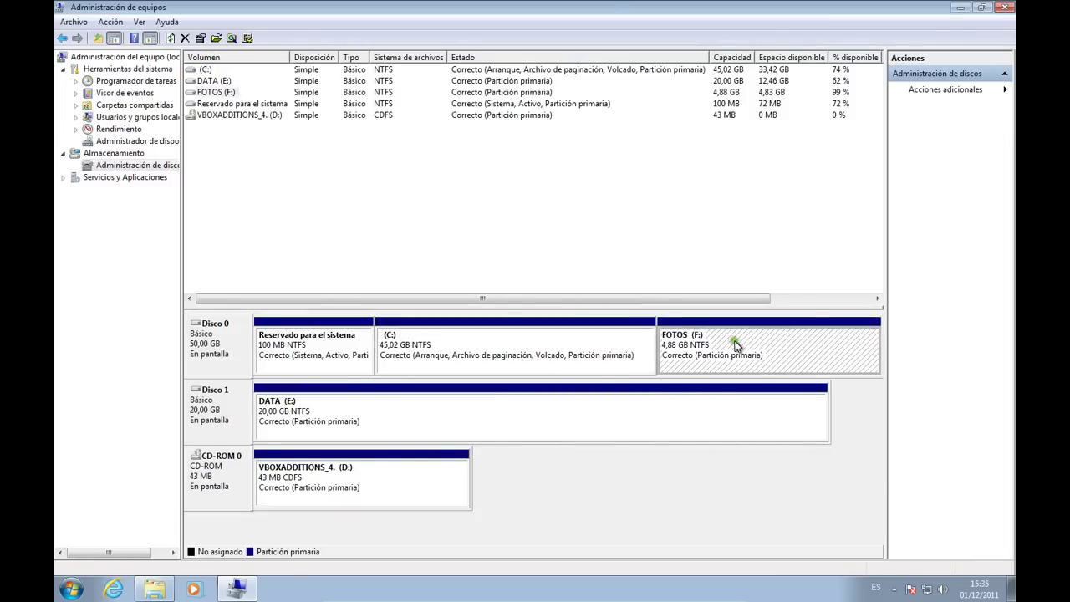
right_click(735, 345)
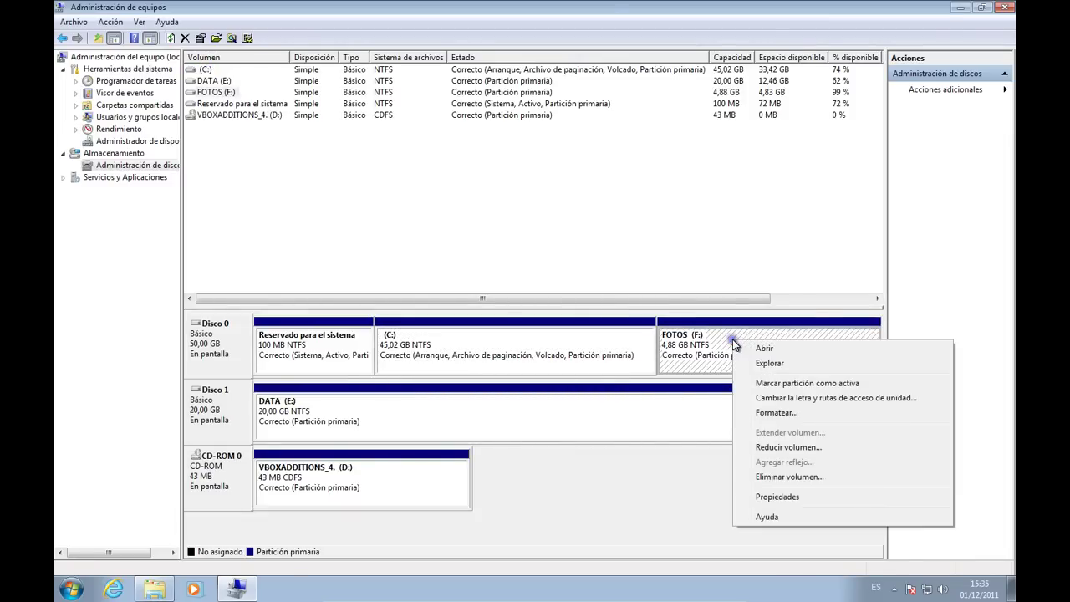
left_click(820, 479)
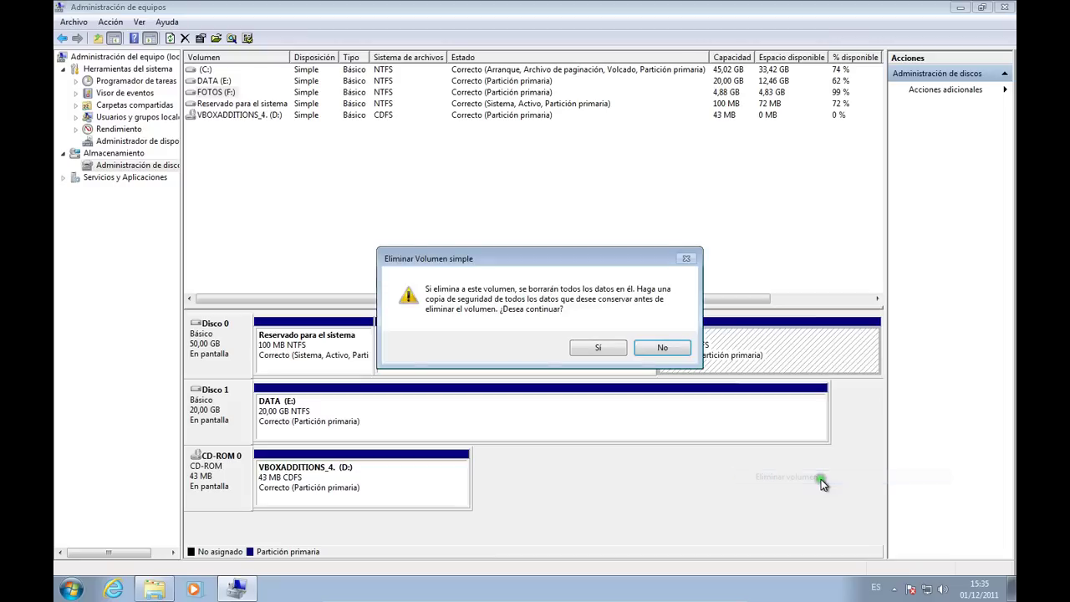
left_click(598, 349)
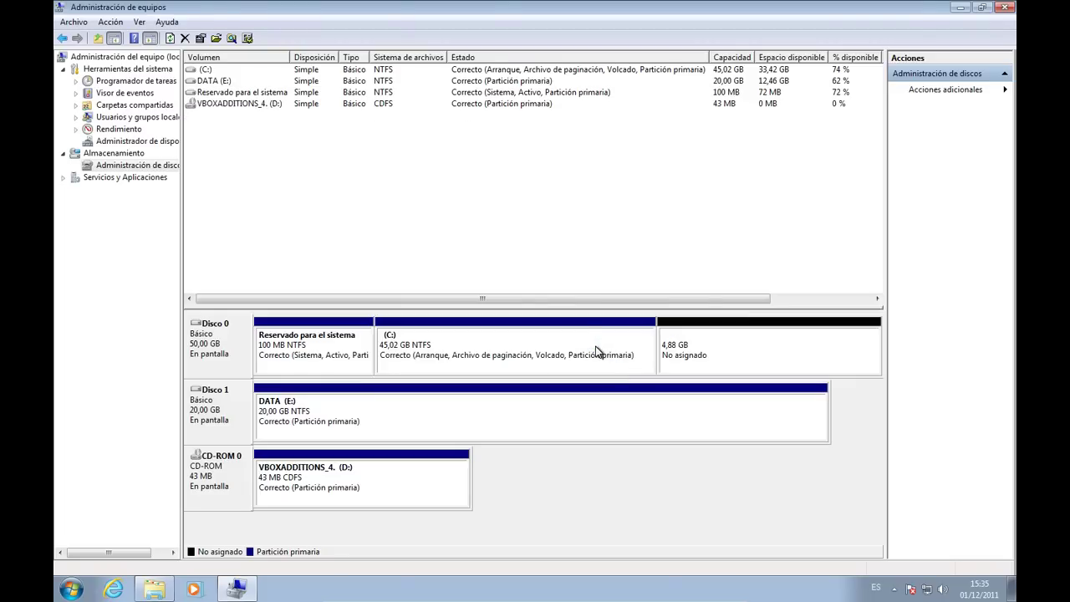
left_click(154, 589)
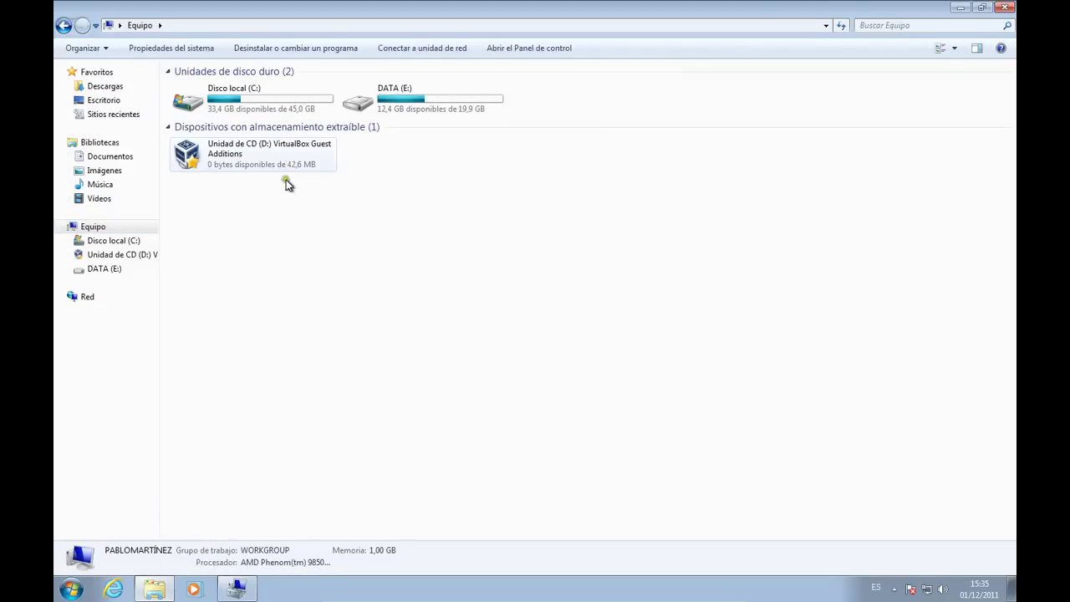
left_click(243, 590)
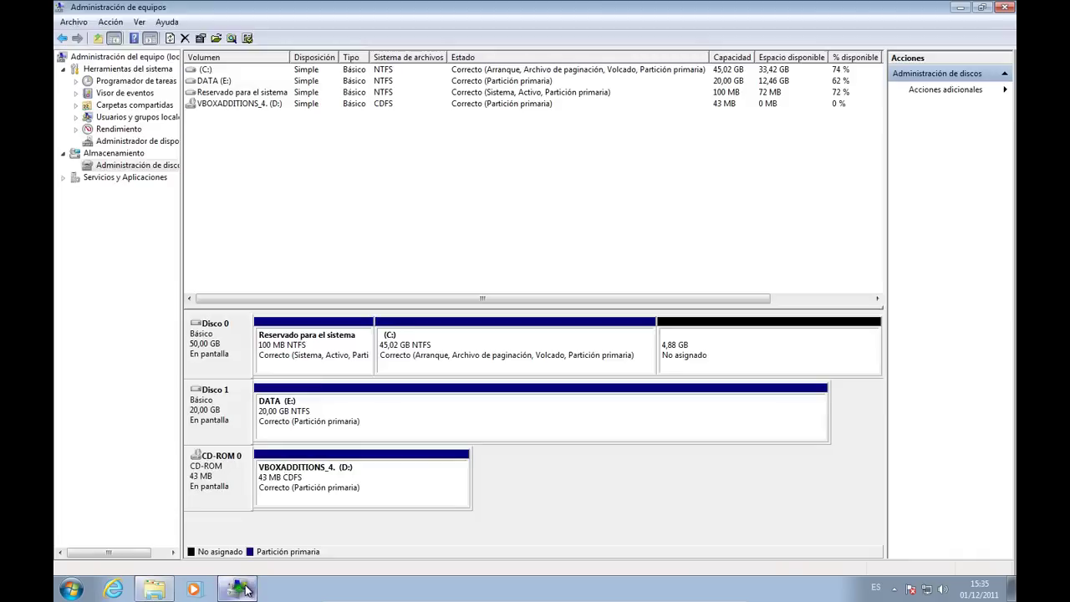
Extend the C: volume with the full 5000 MB of unallocated space on Disco 0.
right_click(586, 353)
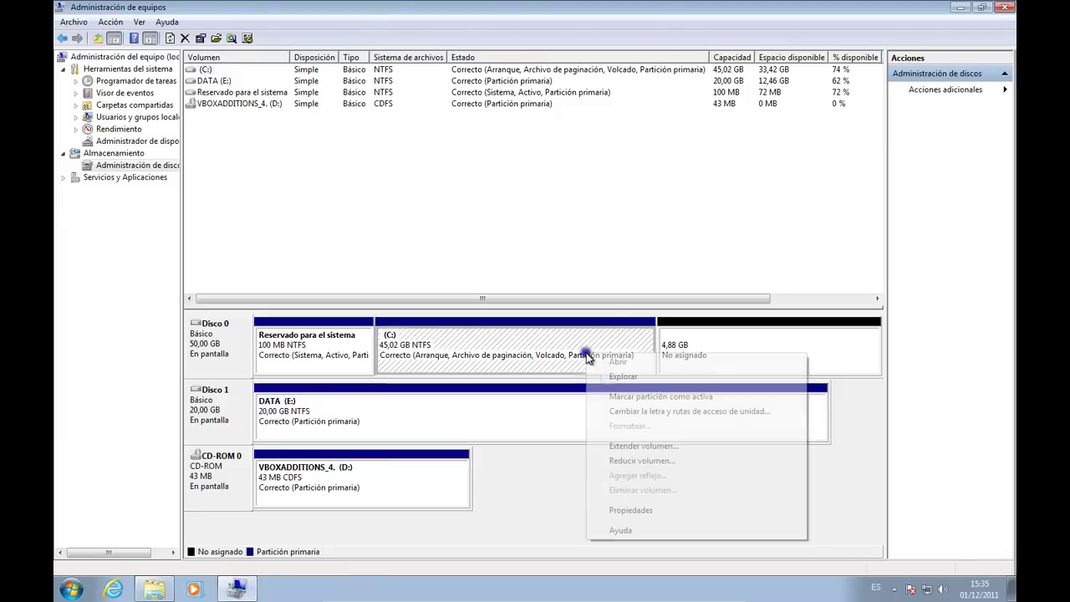
left_click(633, 449)
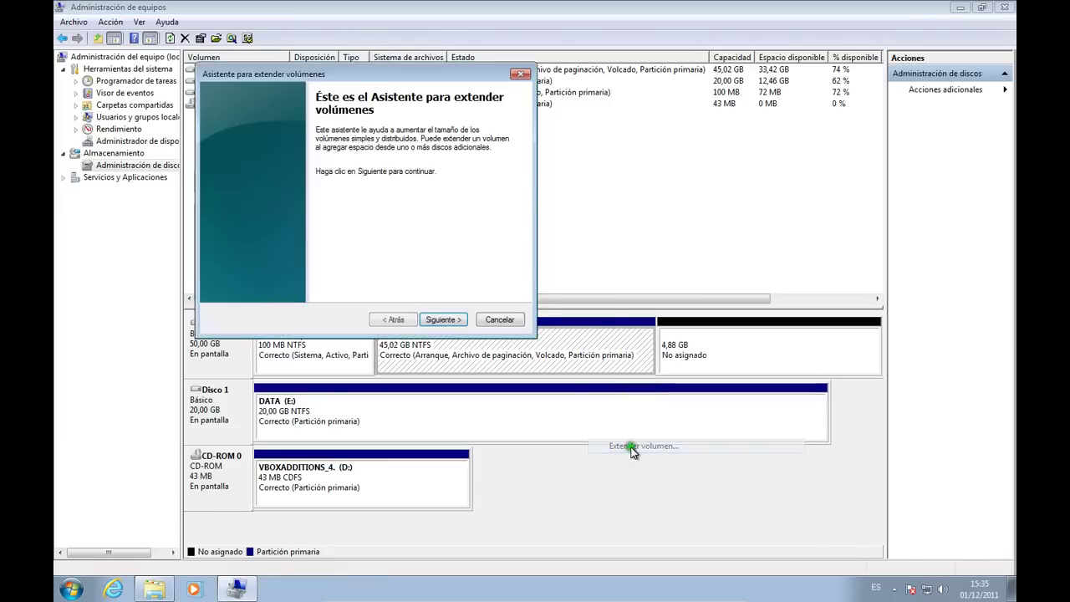
left_click(443, 321)
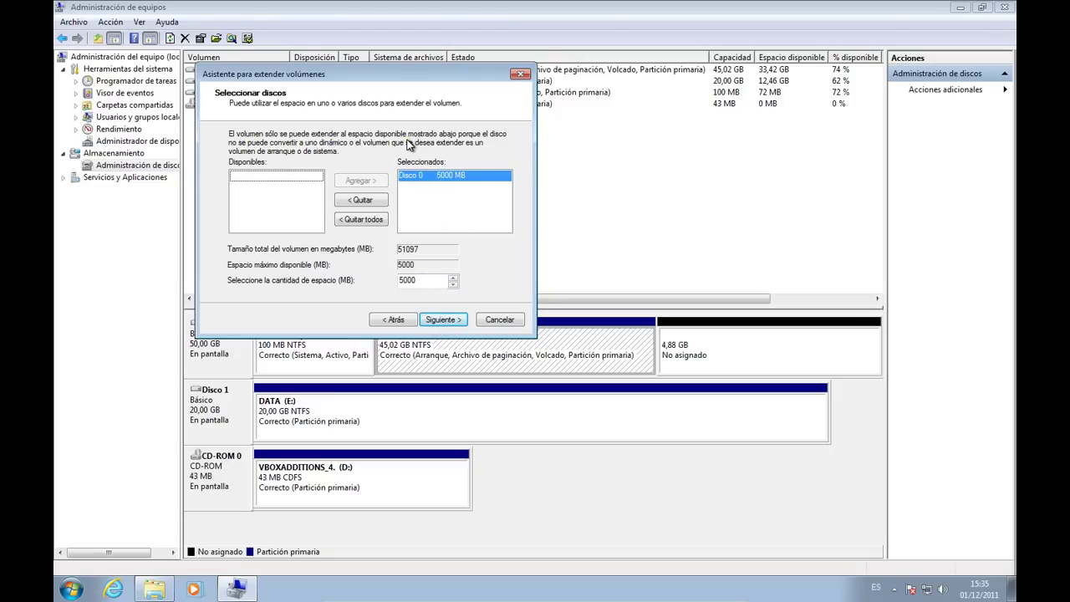
left_click(422, 280)
left_click(446, 321)
left_click(444, 320)
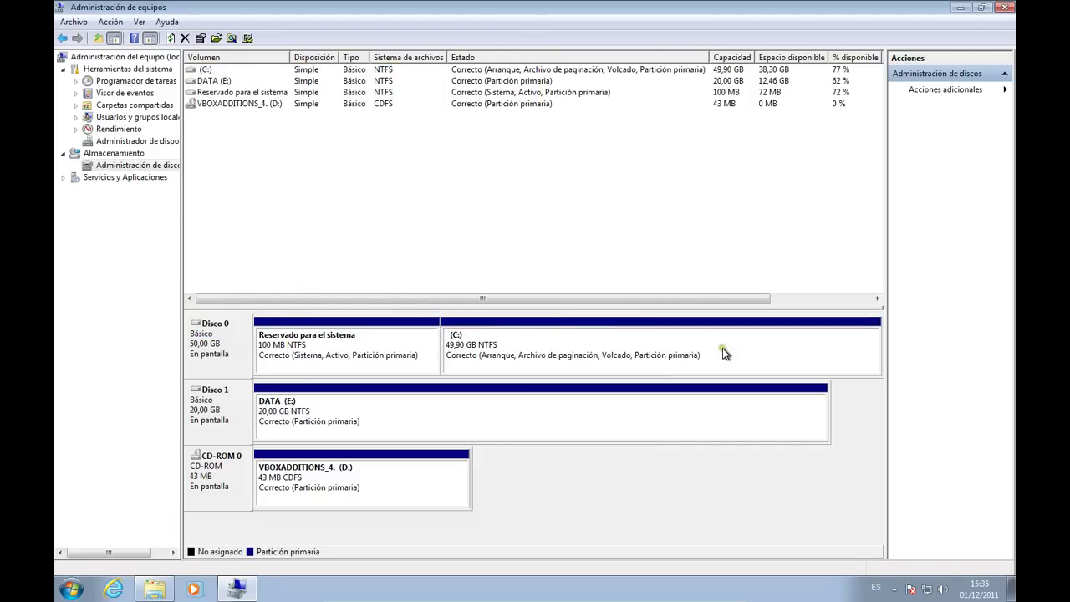
Refresh Equipo to check the total size of Disco local (C:), and close both Equipo and Administración de equipos.
left_click(154, 589)
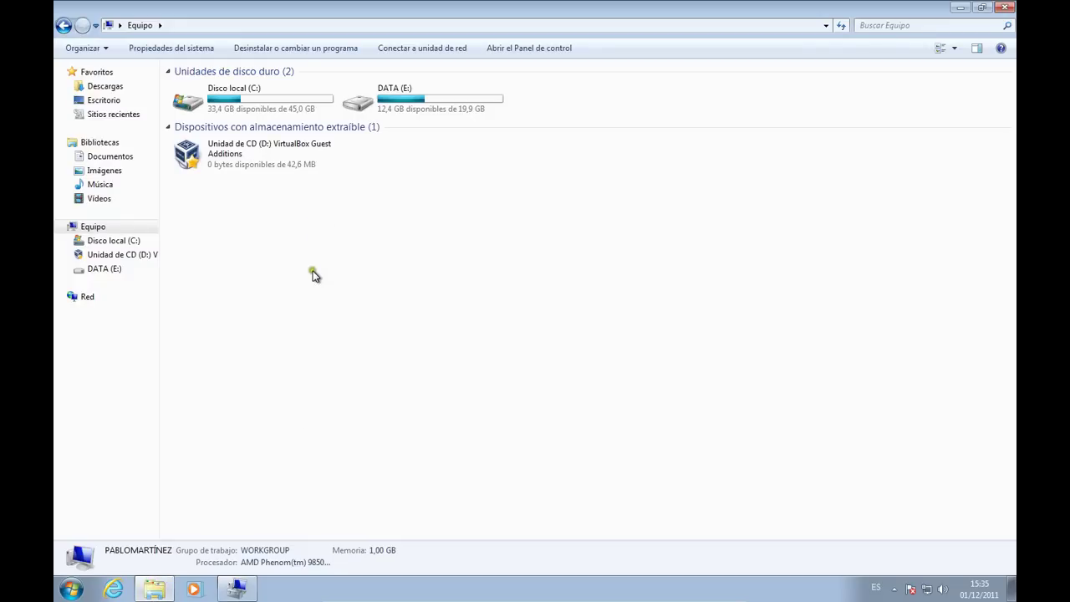
key("alt")
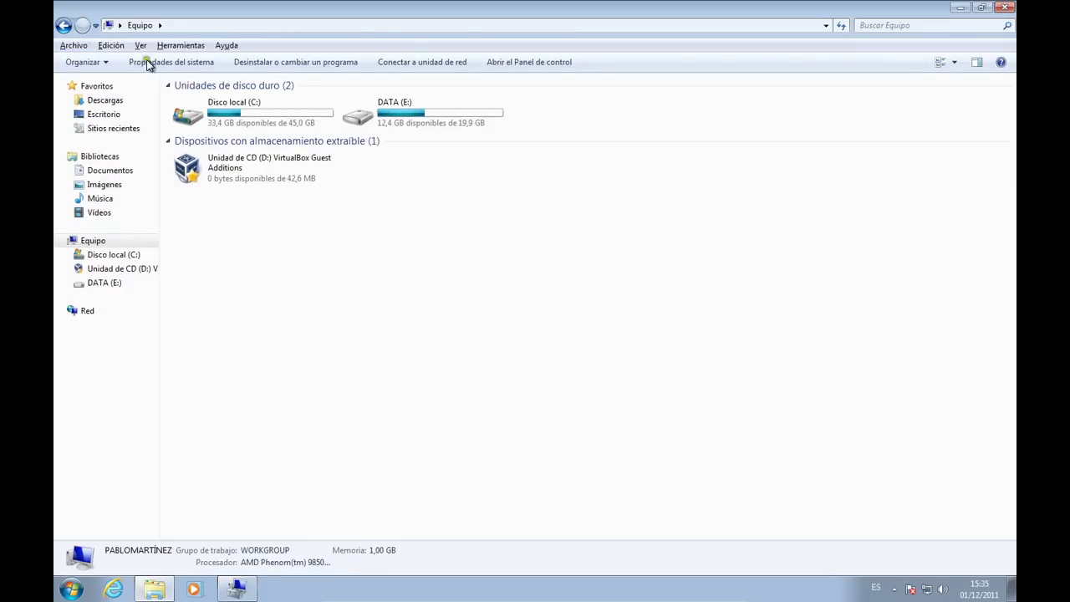
left_click(140, 45)
left_click(170, 303)
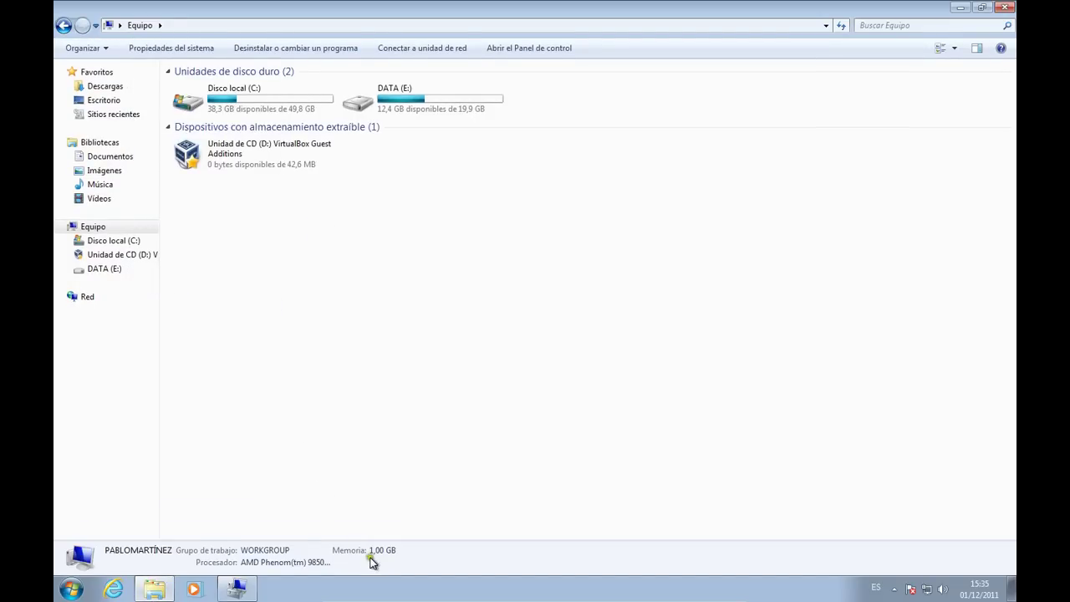
left_click(285, 112)
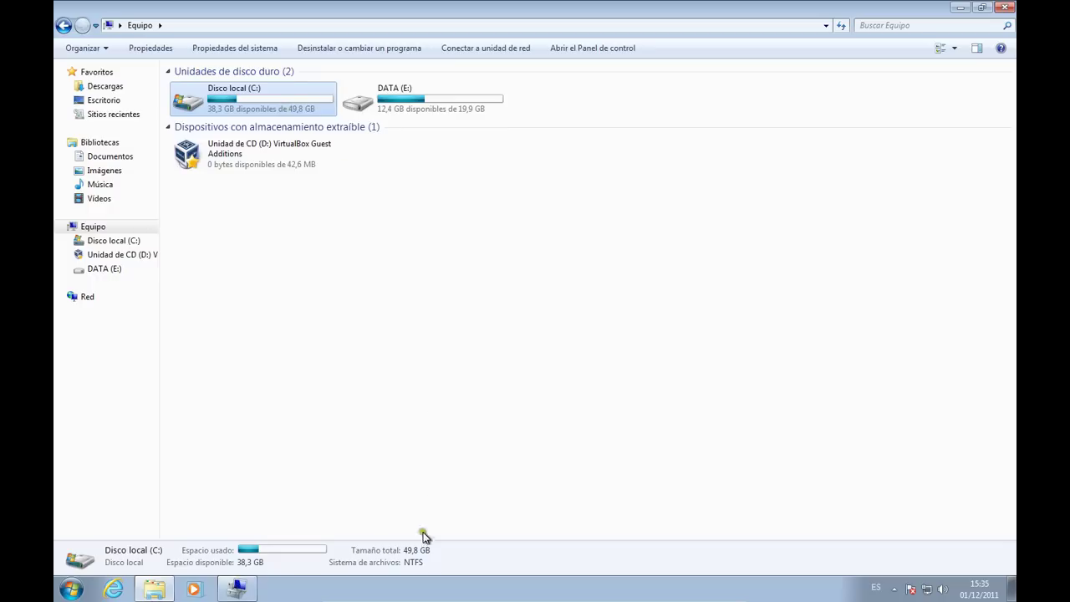
left_click(579, 425)
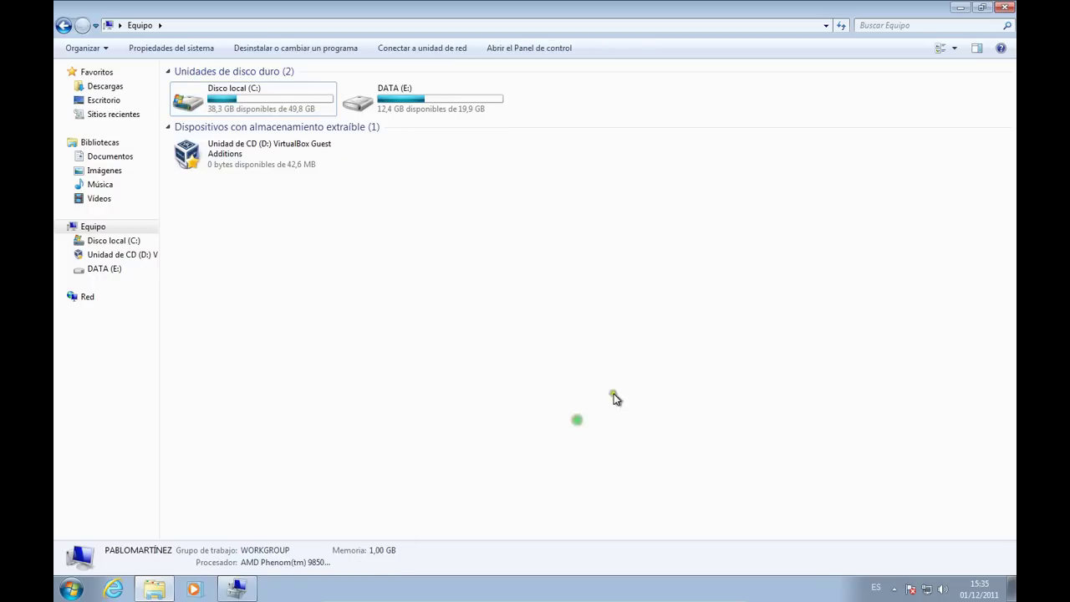
left_click(1002, 8)
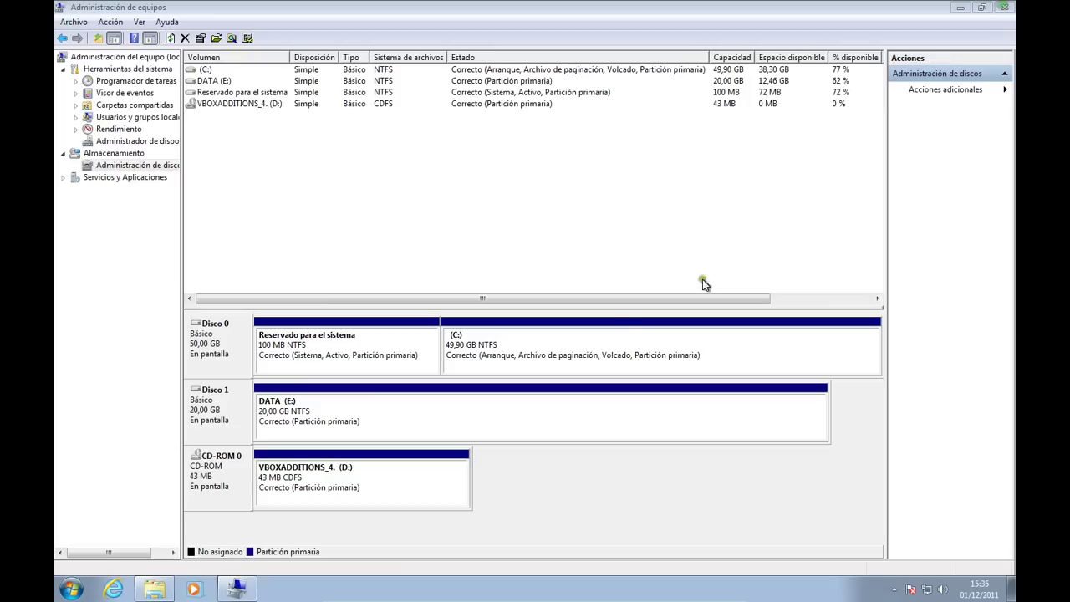
left_click(1004, 7)
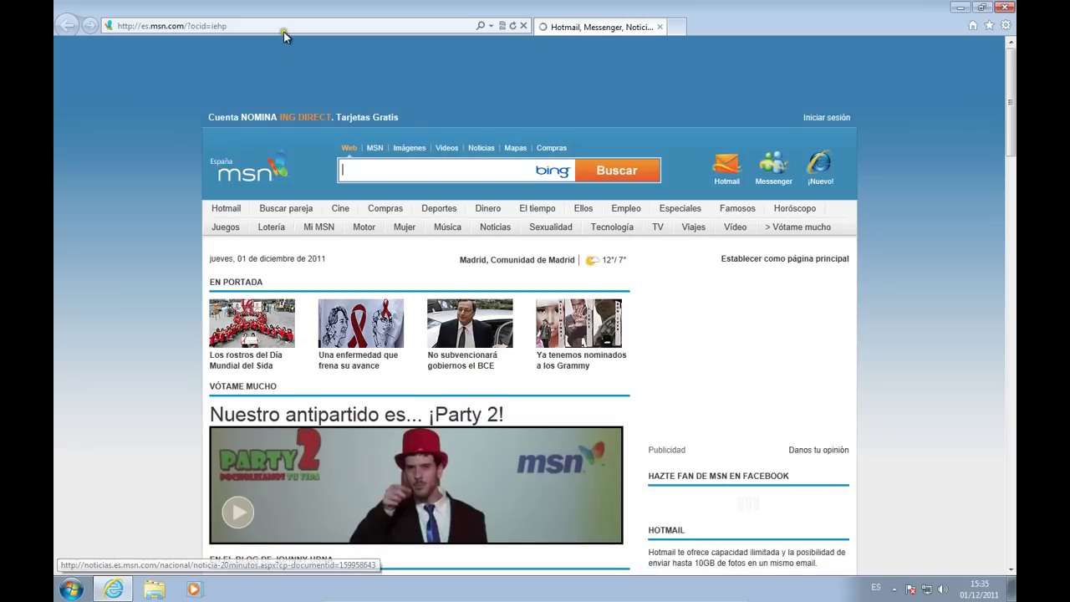
Load the Aprende Informática site at aprendeinformatica.soporteti.net in Internet Explorer.
left_click(285, 26)
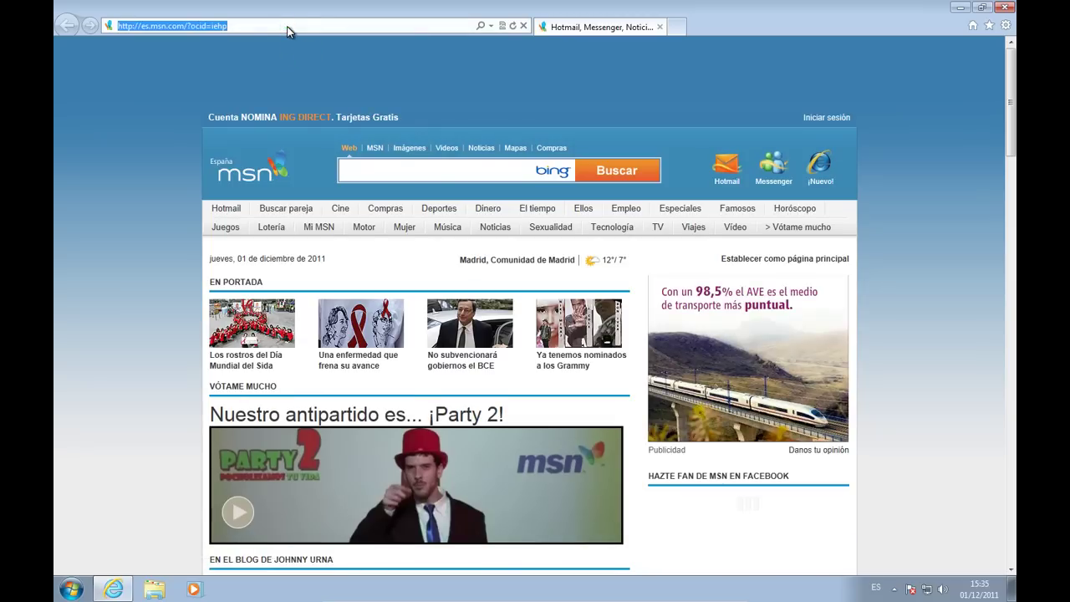
type("aprendeinformatica")
key("Return")
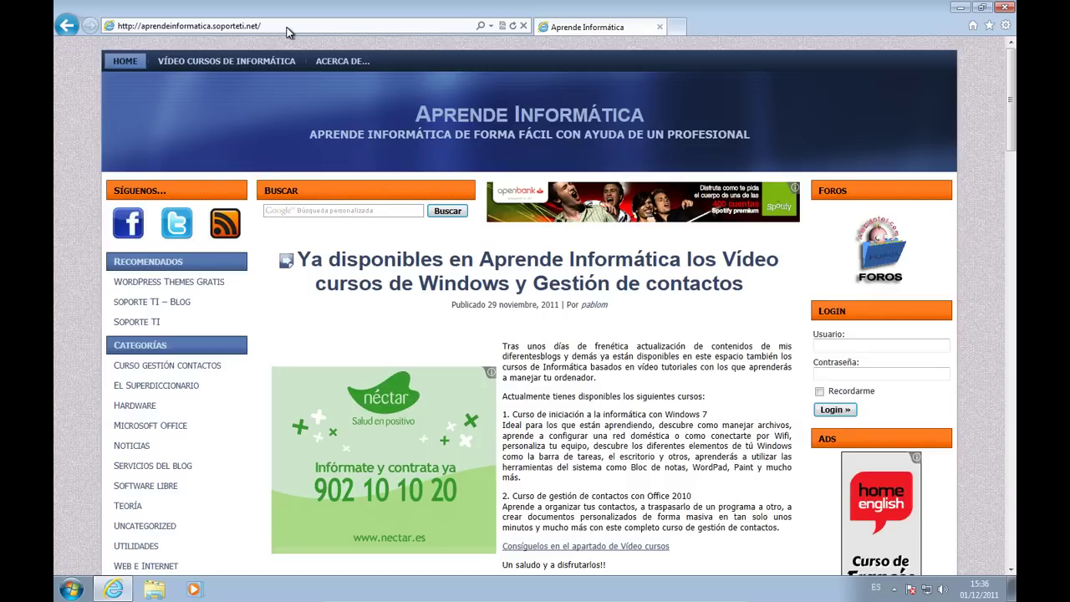
Open the Soporte TI YouTube channel from the most popular sites in a new tab, and return to the Aprende Informática tab.
left_click(684, 26)
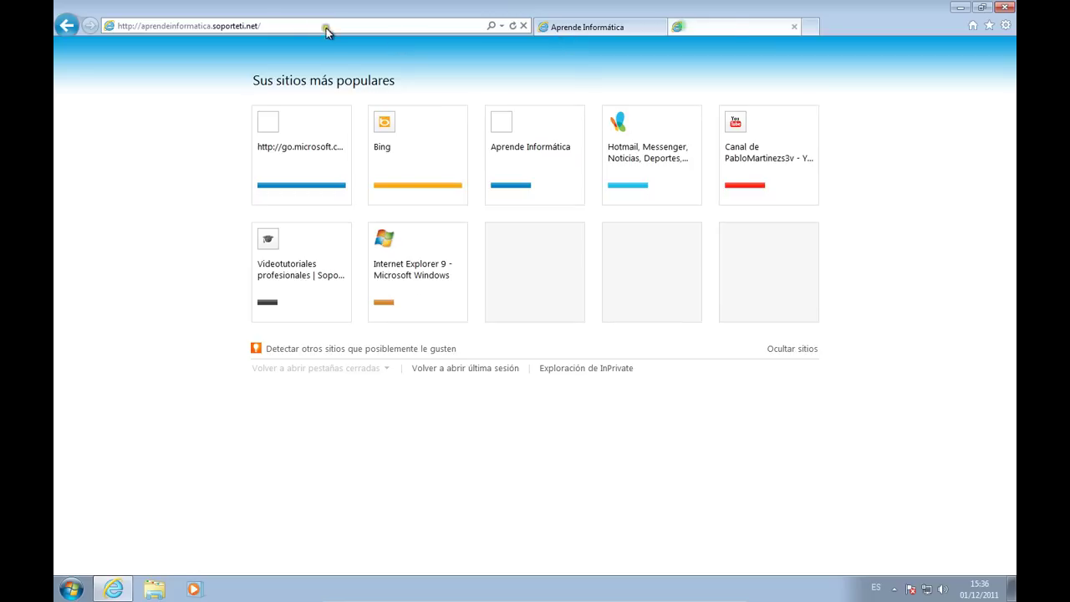
left_click(754, 176)
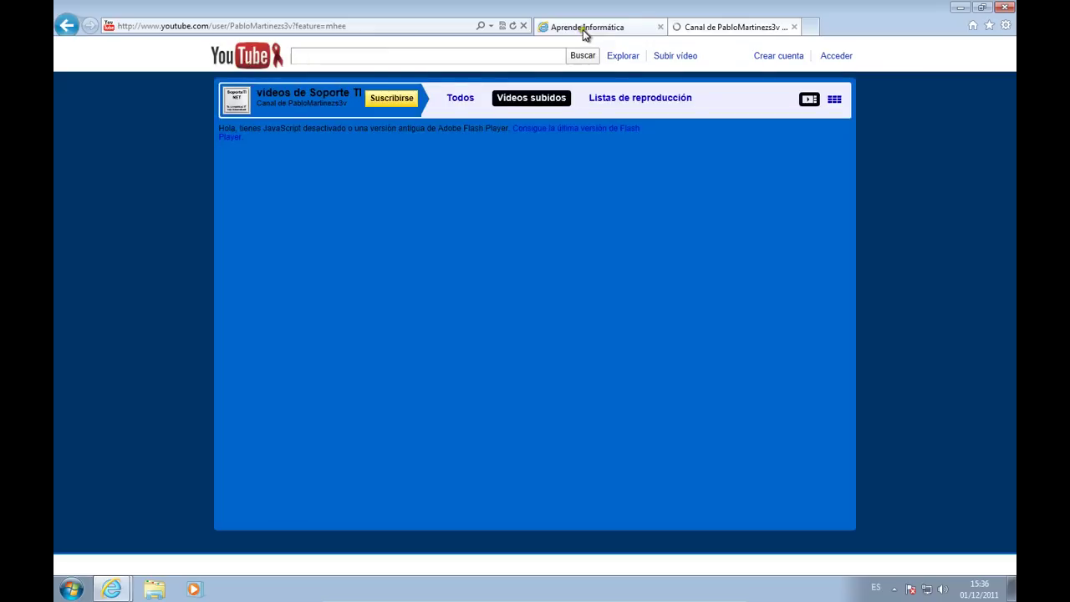
left_click(582, 27)
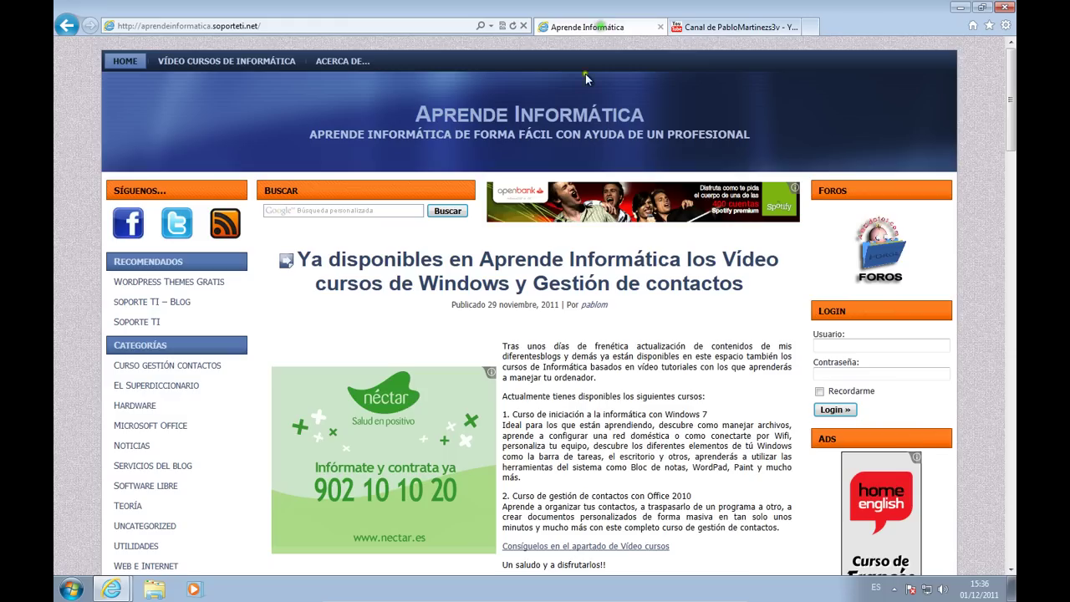